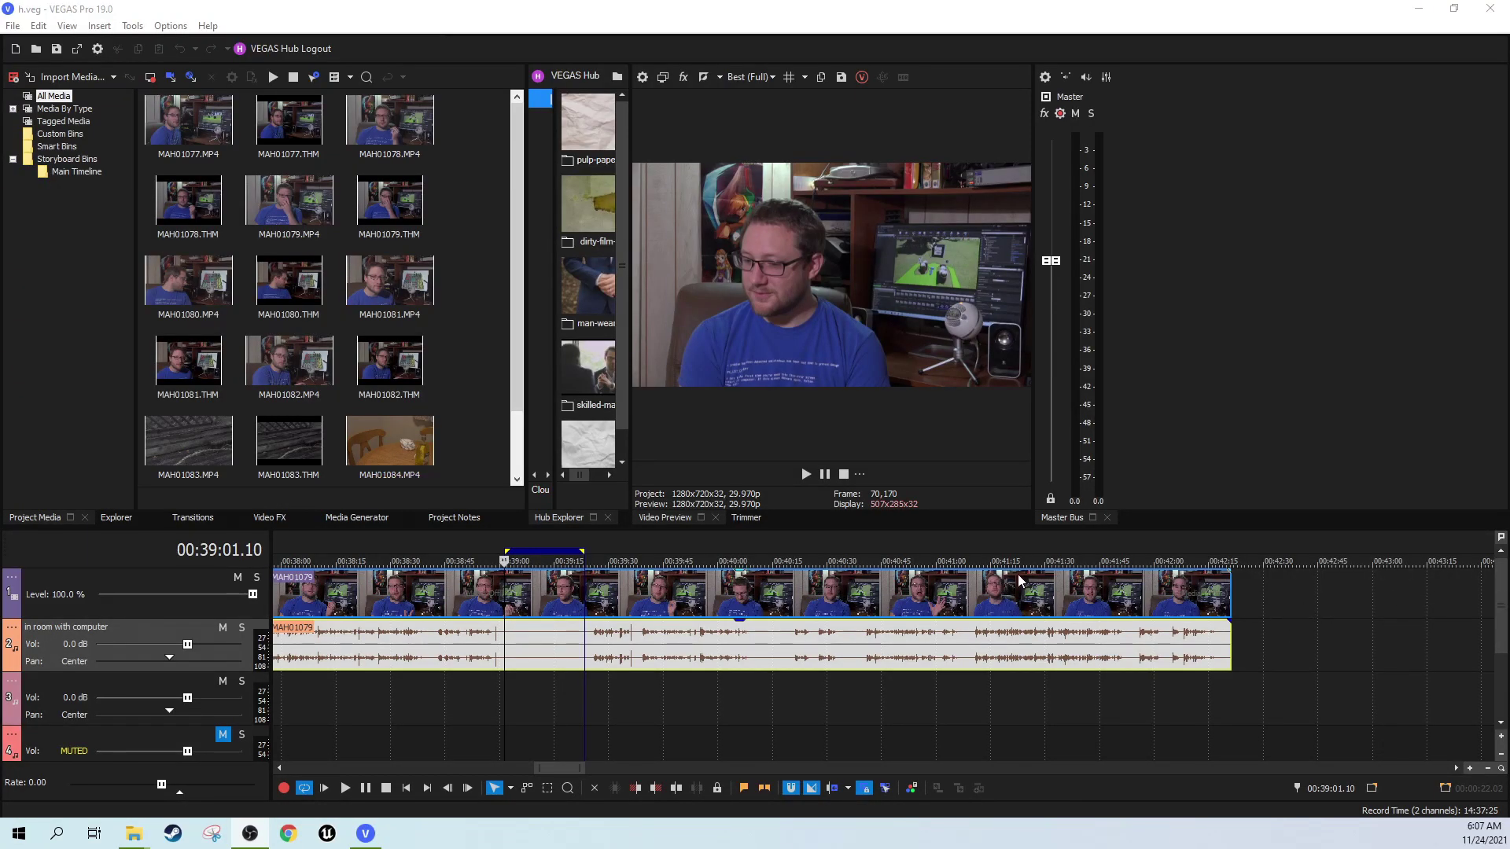
- Select the MAH01079 clip, place the edit point at 00:39:08.12, then select the voice audio track
click(529, 609)
scroll(528, 608, up, 5)
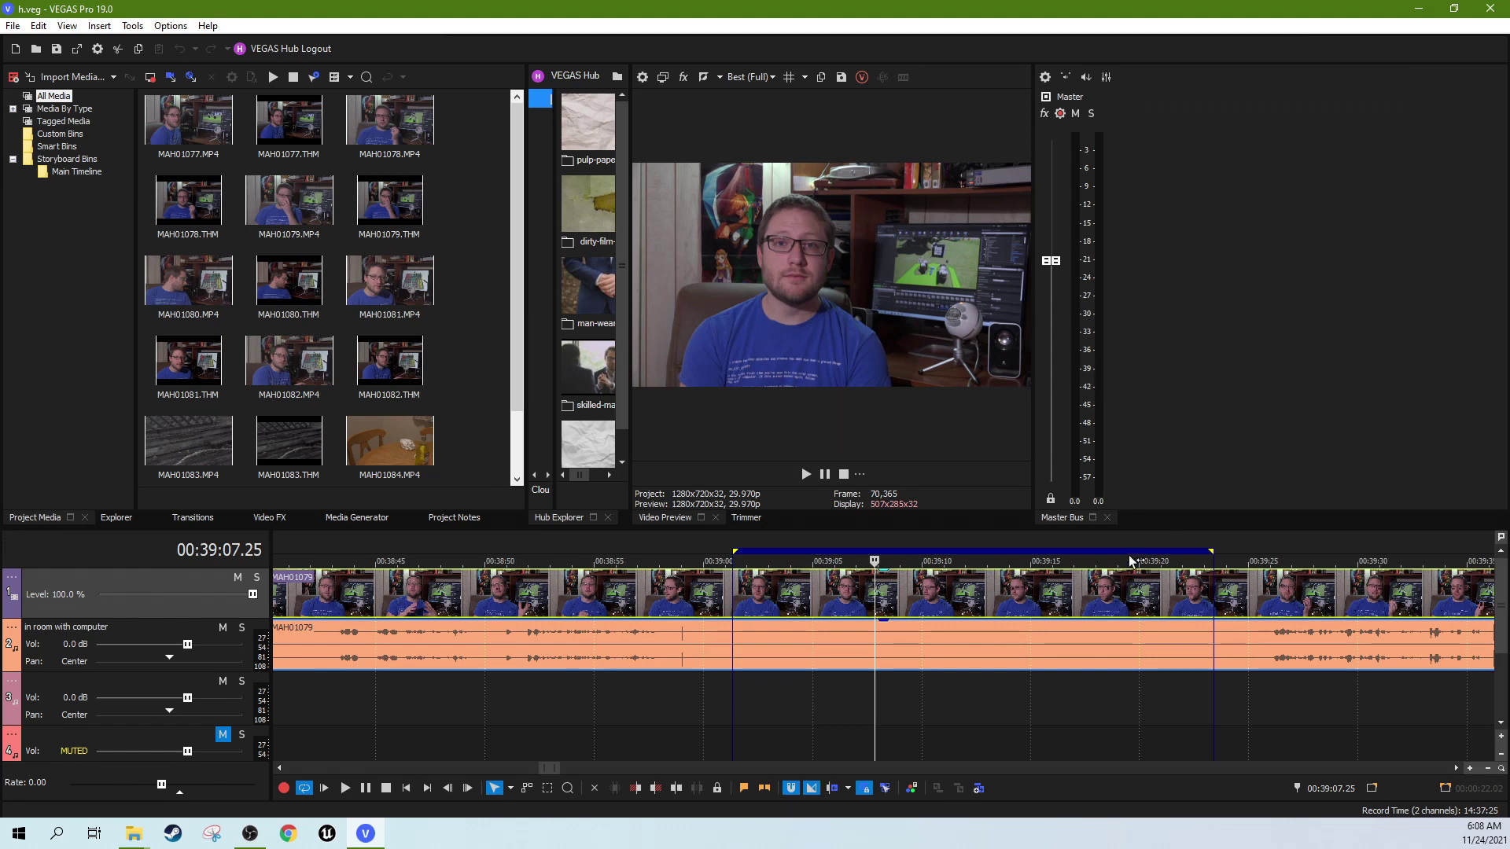
click(1136, 603)
click(1039, 602)
click(957, 596)
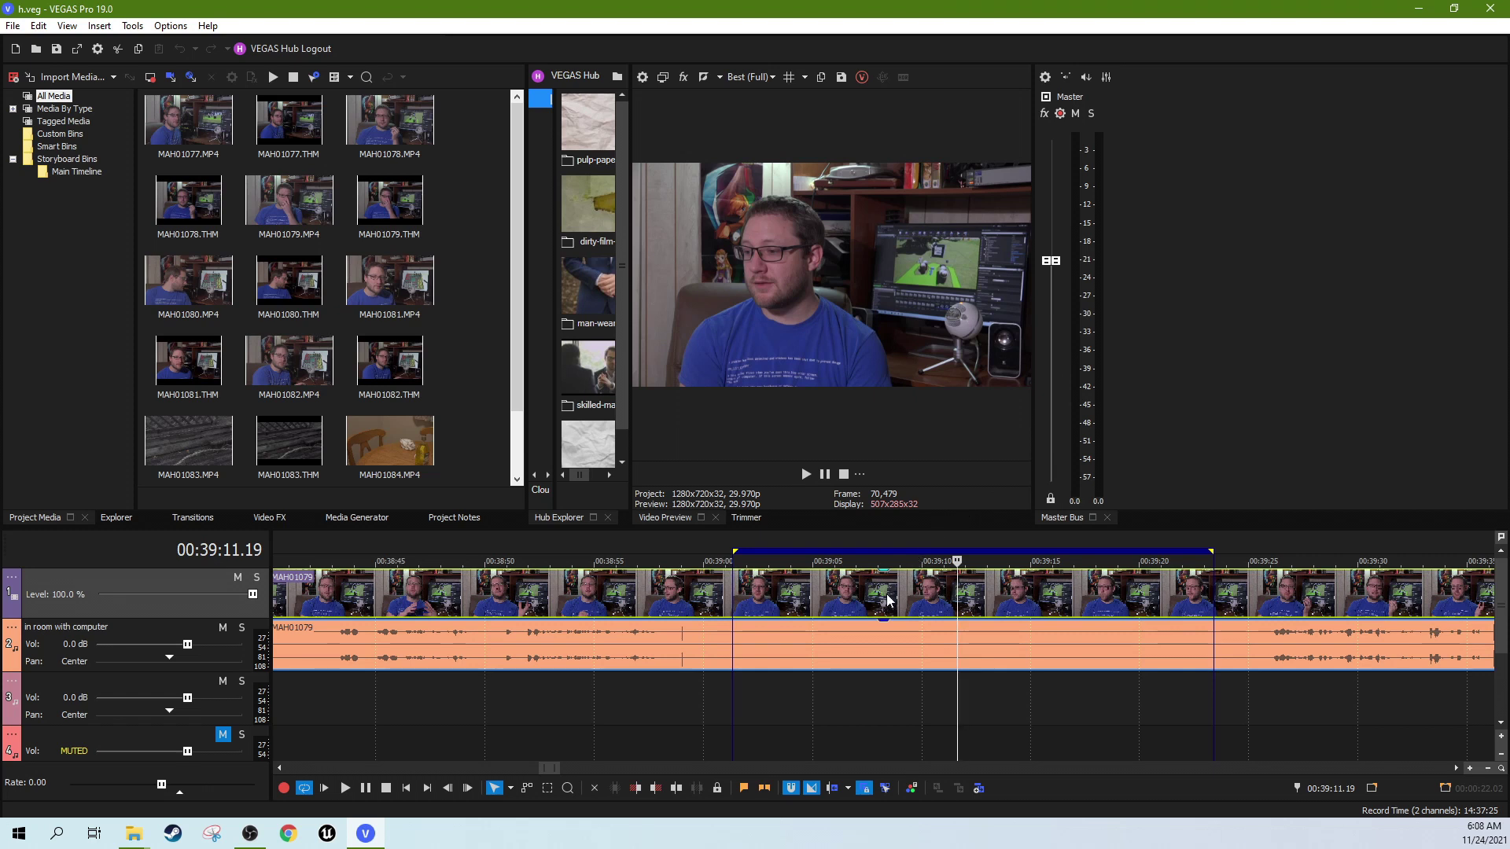
click(885, 561)
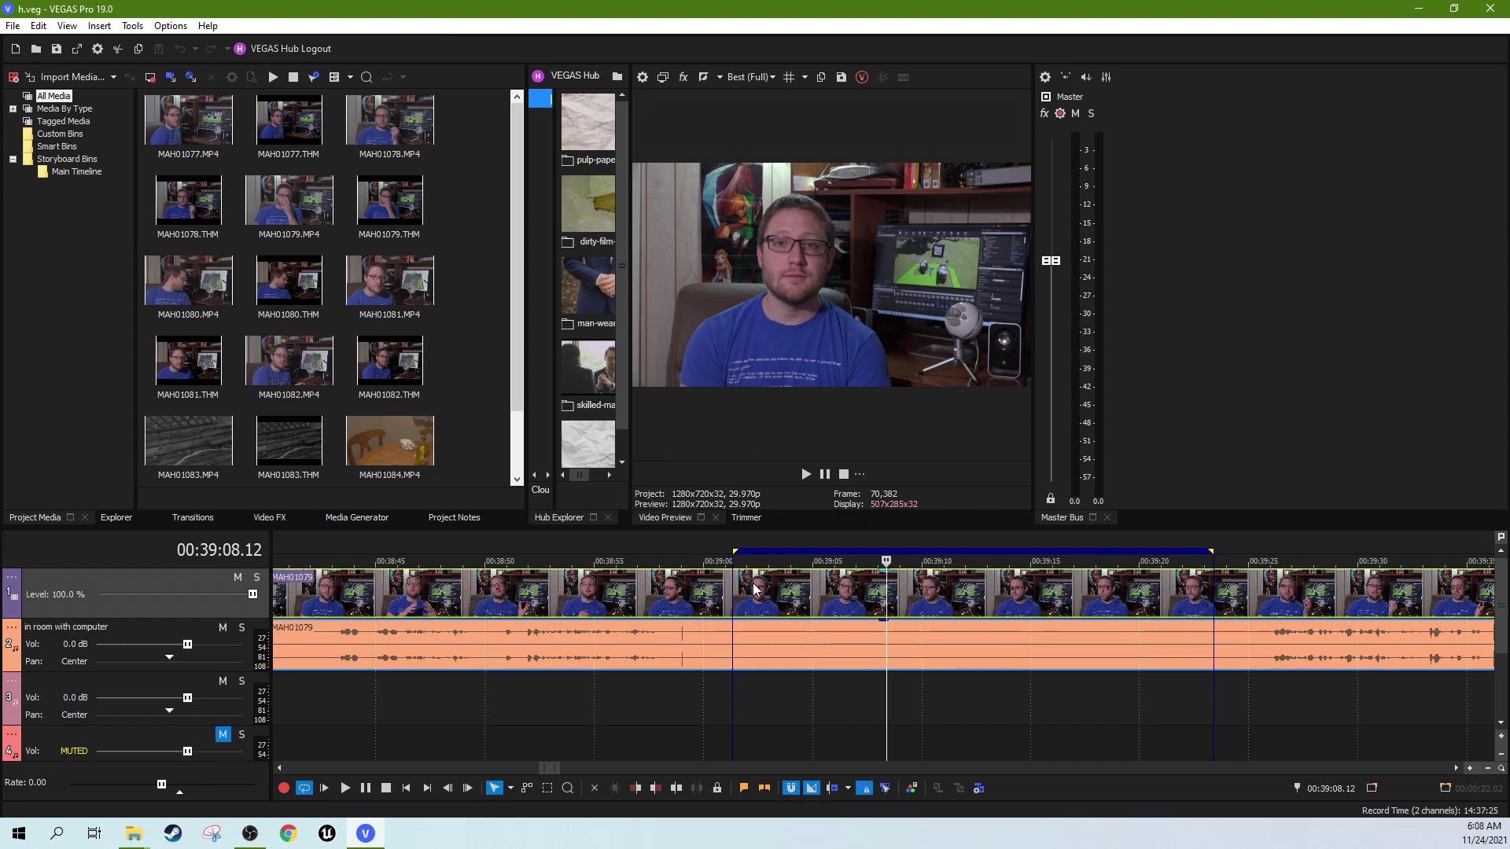
key(Down)
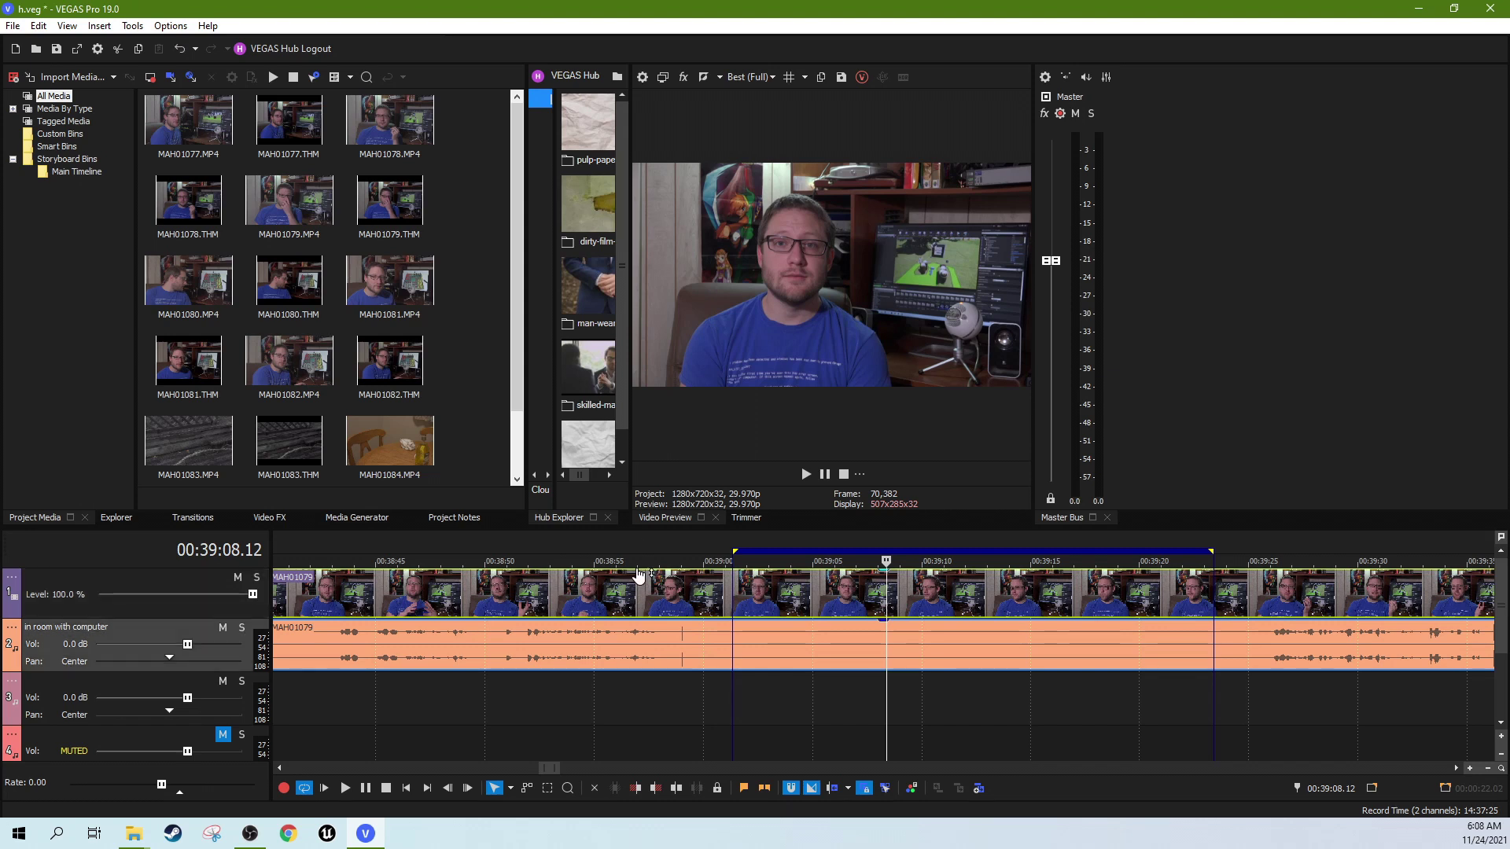
- Open the voice track's Track FX chain and show the Track EQ settings
click(12, 631)
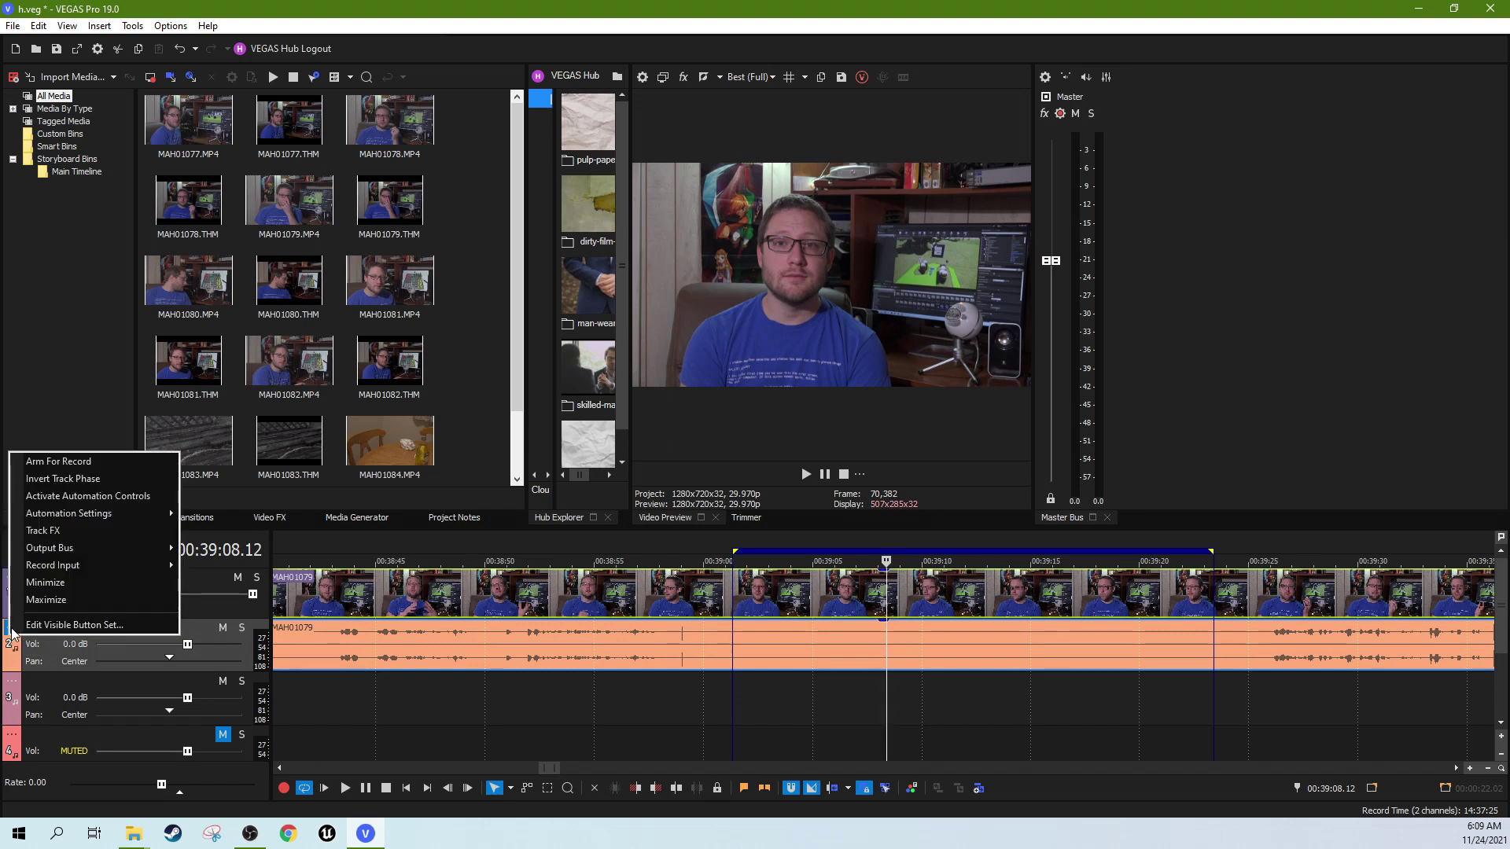
click(79, 532)
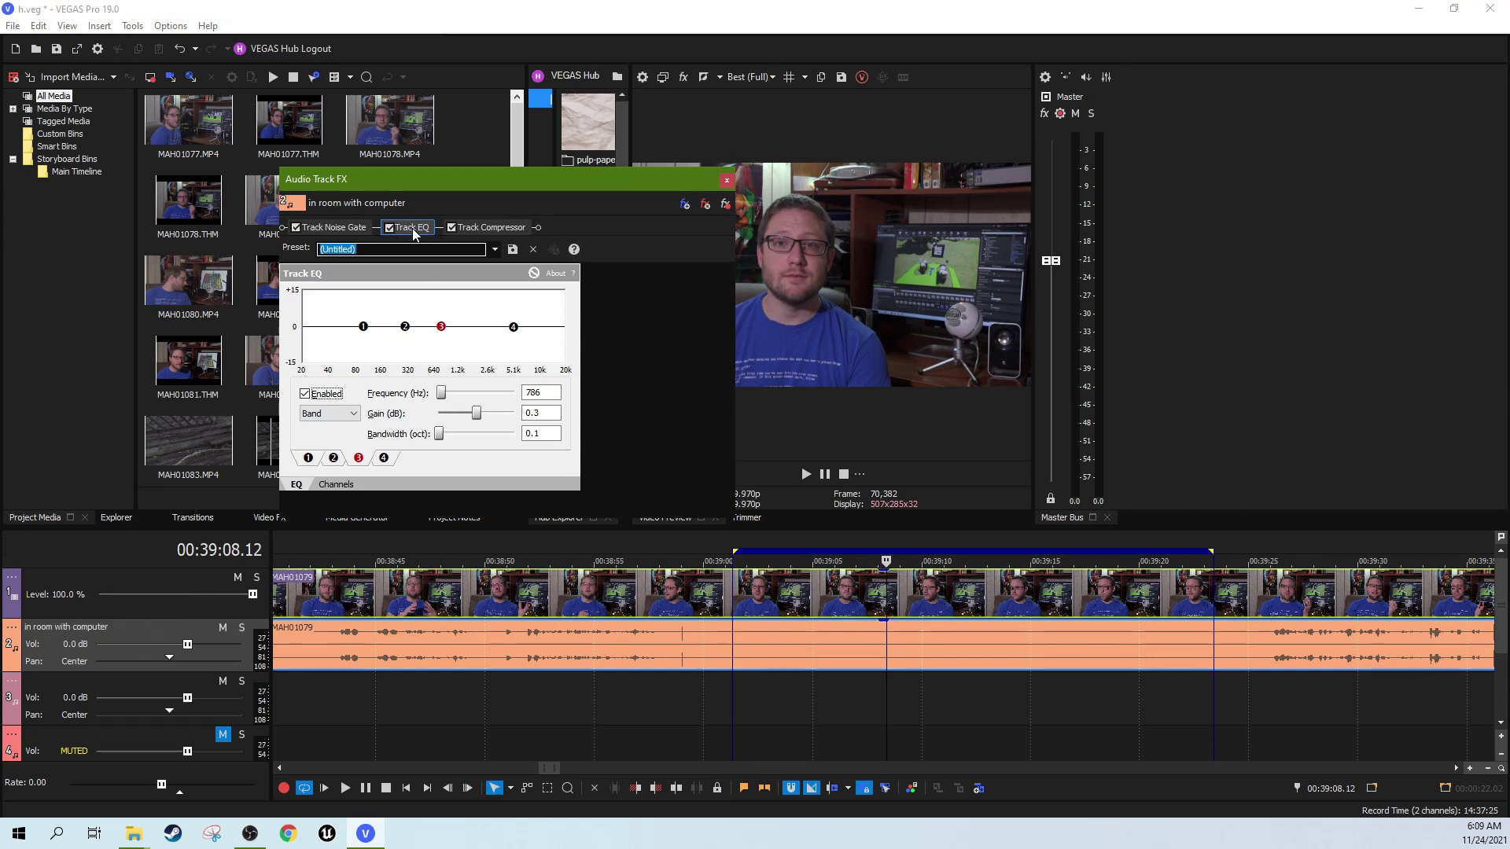
click(412, 230)
- Boost Track EQ band 3 to +15 dB at 770 Hz with a 0.1-octave bandwidth
drag(438, 435, 449, 435)
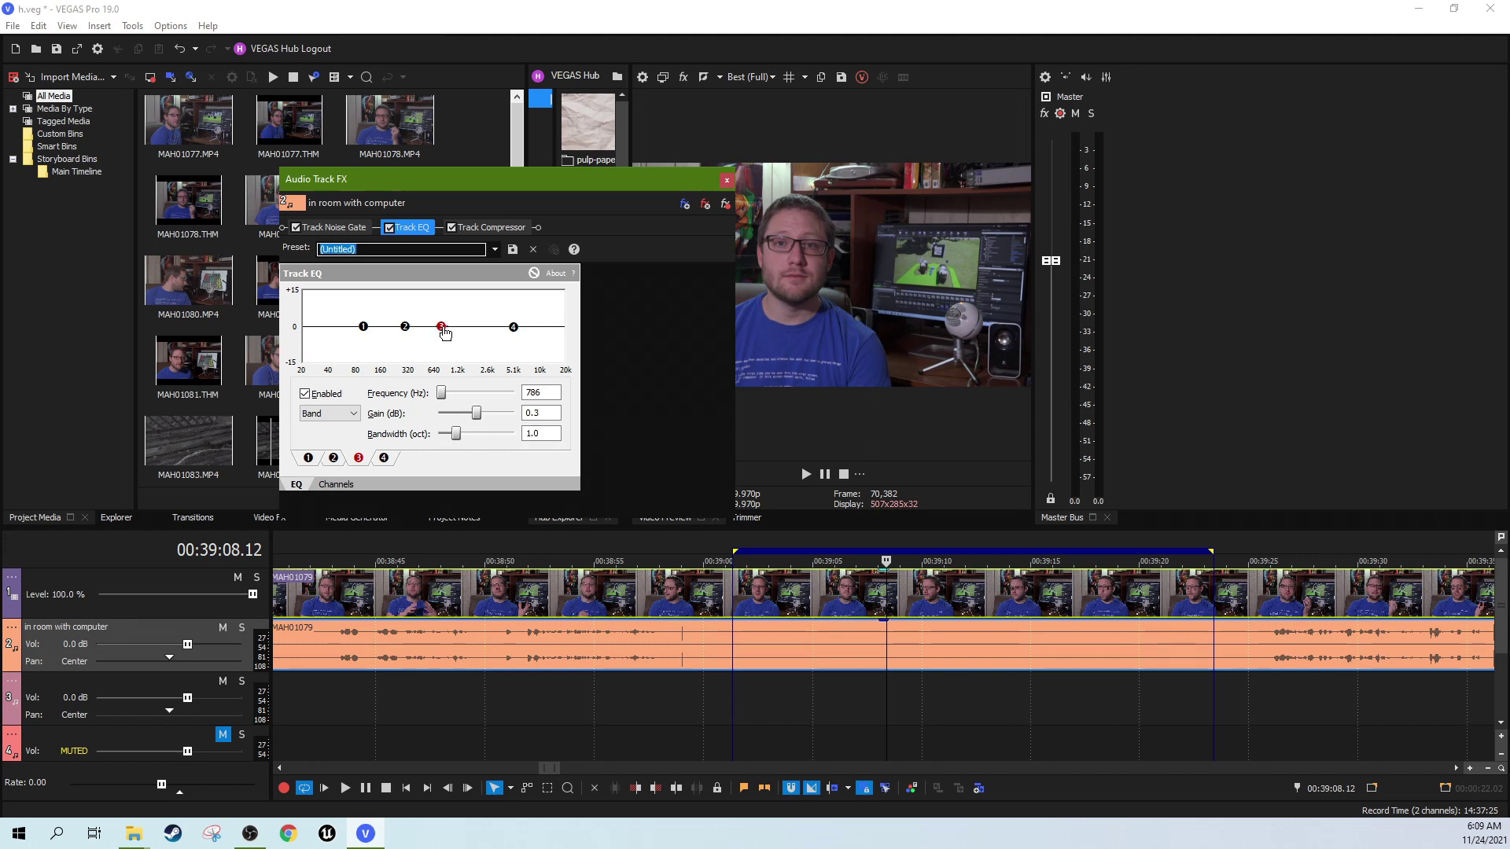
drag(442, 334, 442, 289)
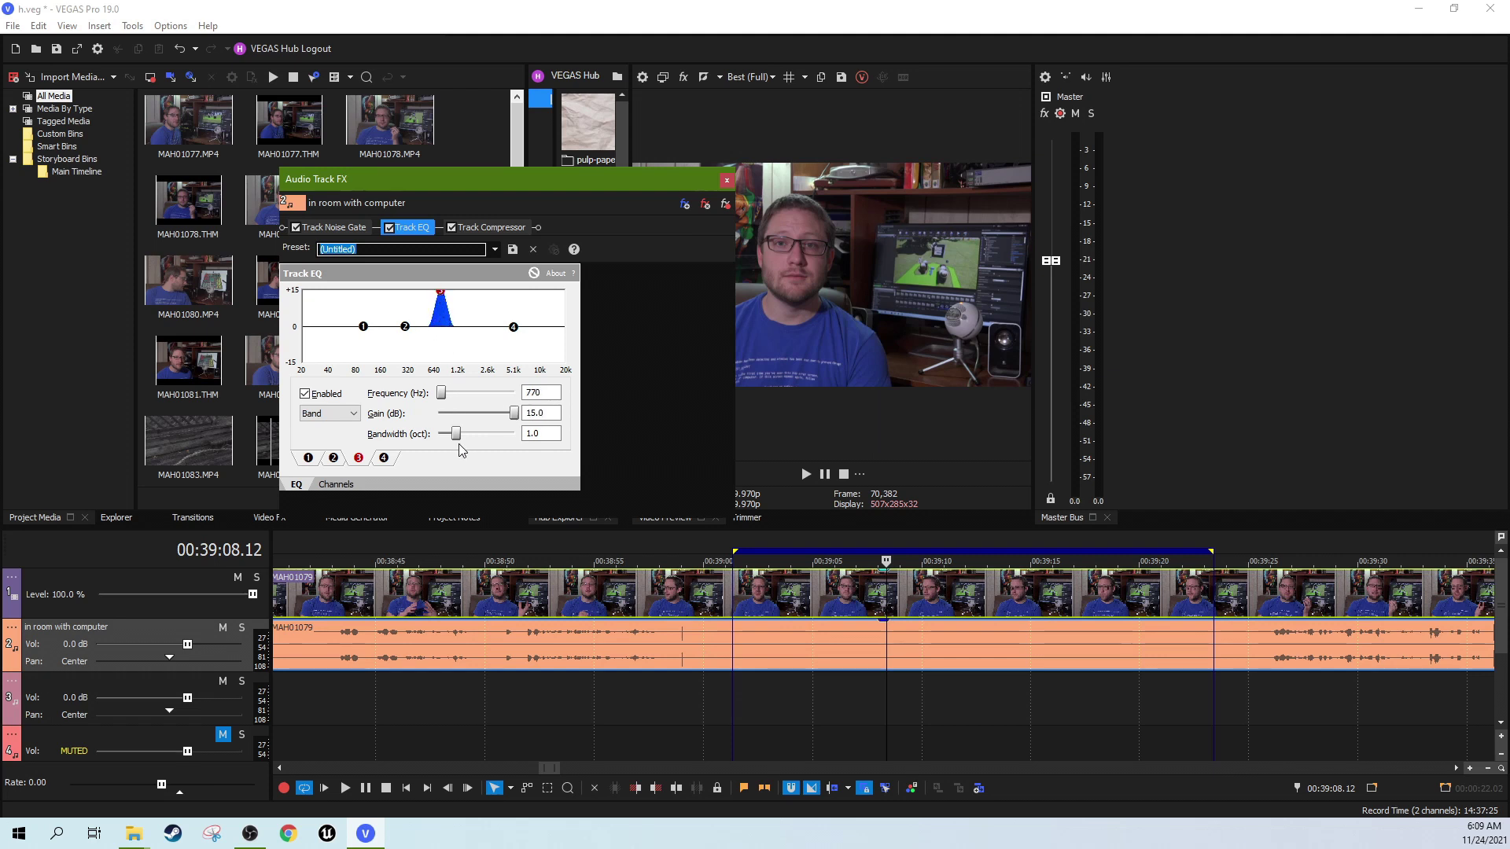
drag(453, 437, 445, 436)
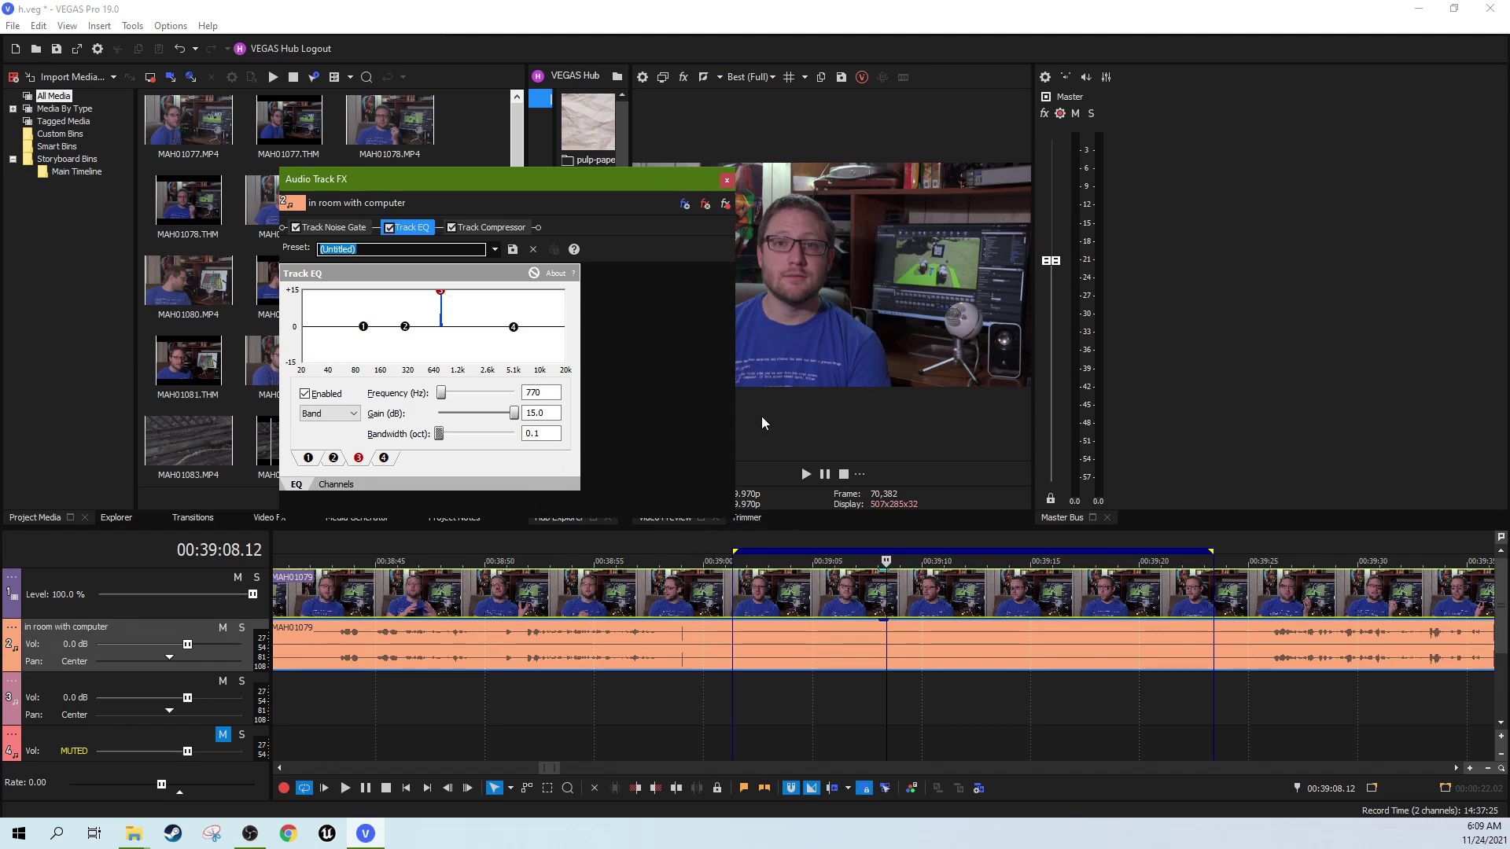
click(756, 636)
scroll(763, 635, up, 2)
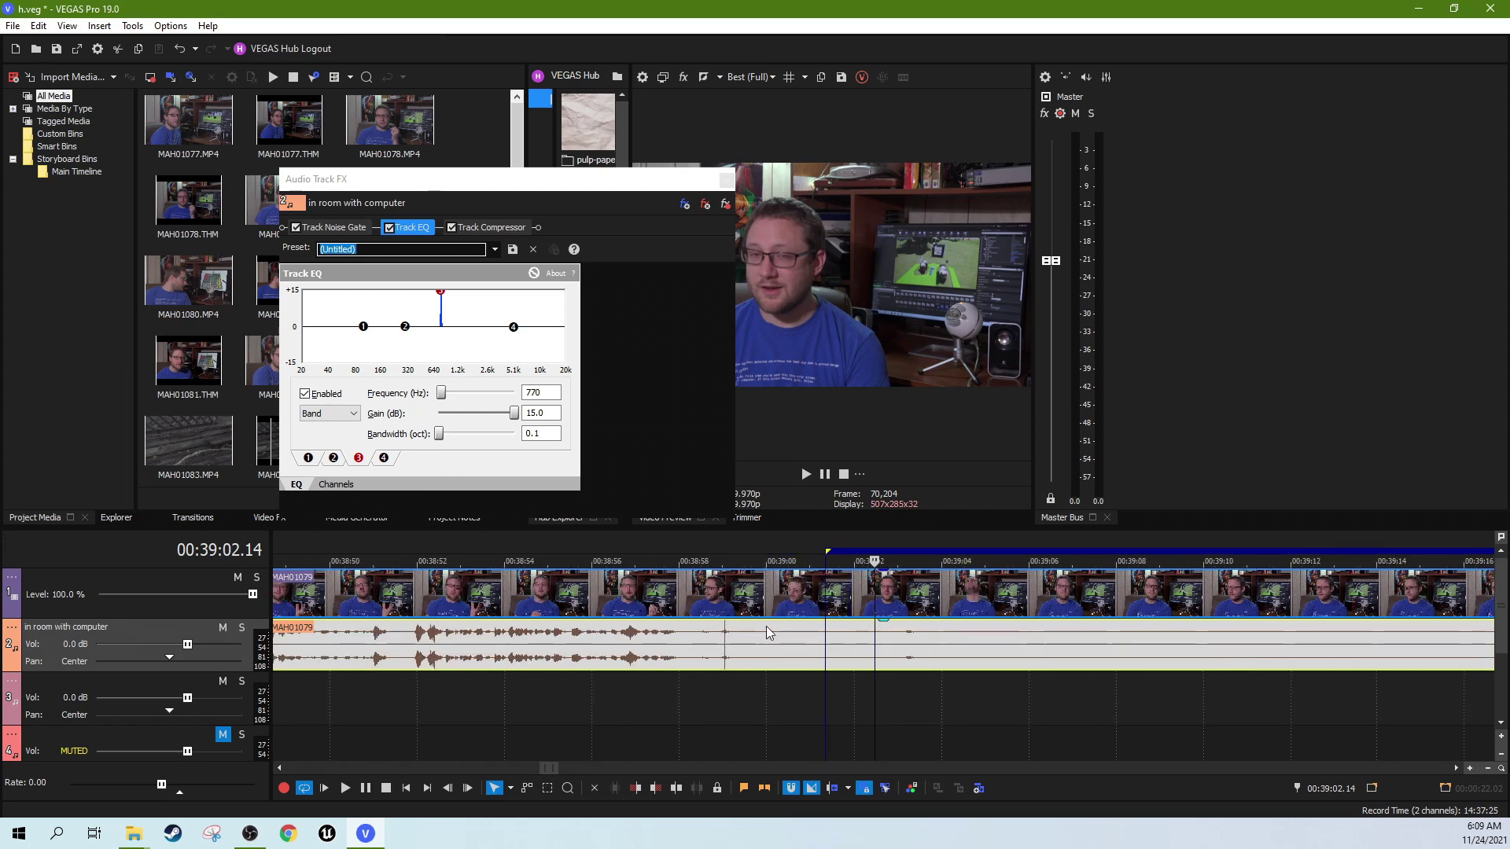
key(space)
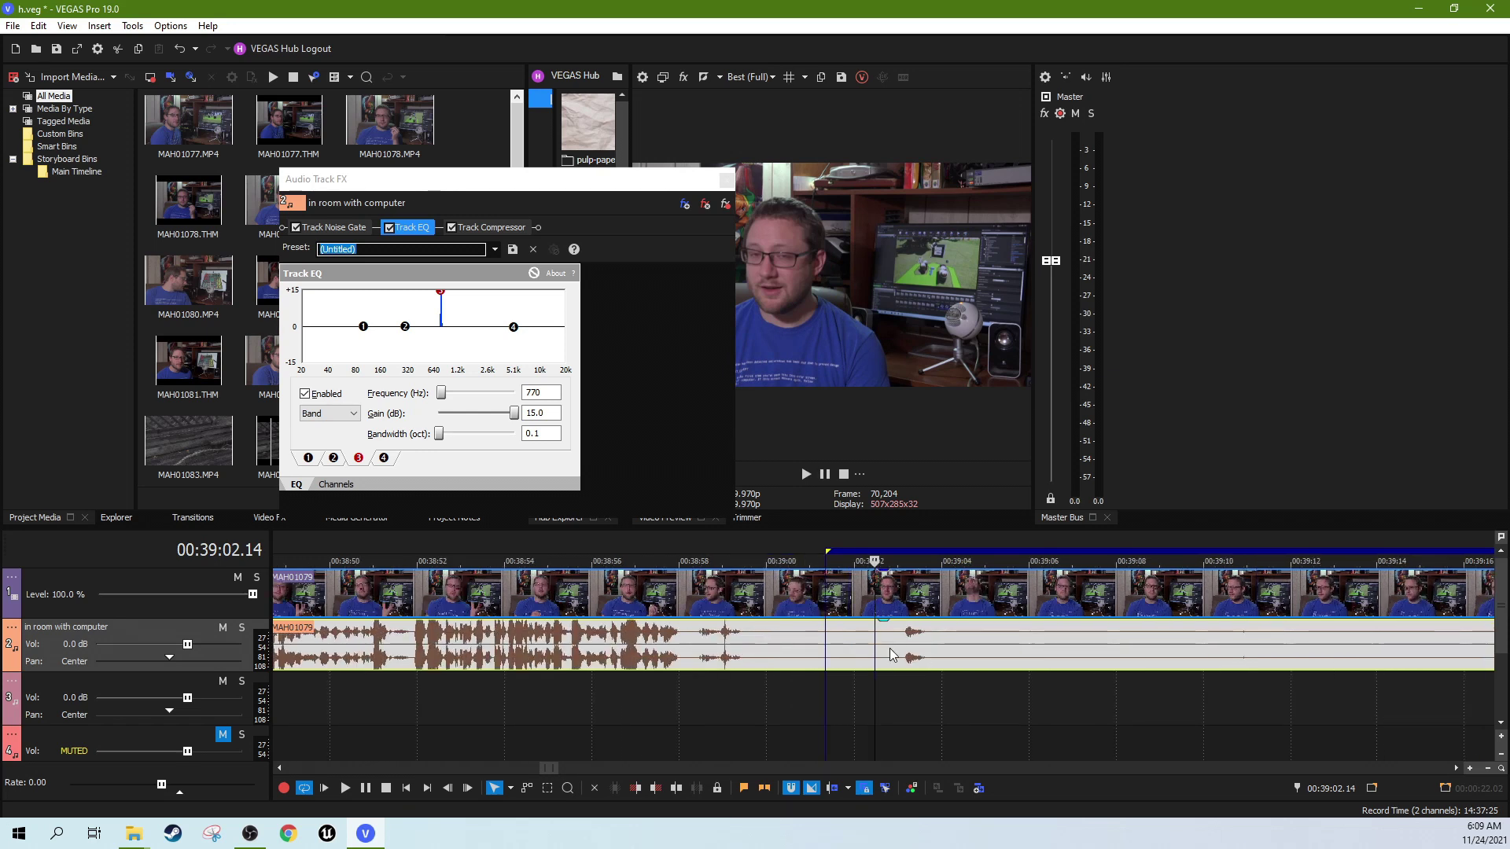
scroll(987, 644, down, 3)
scroll(988, 645, down, 2)
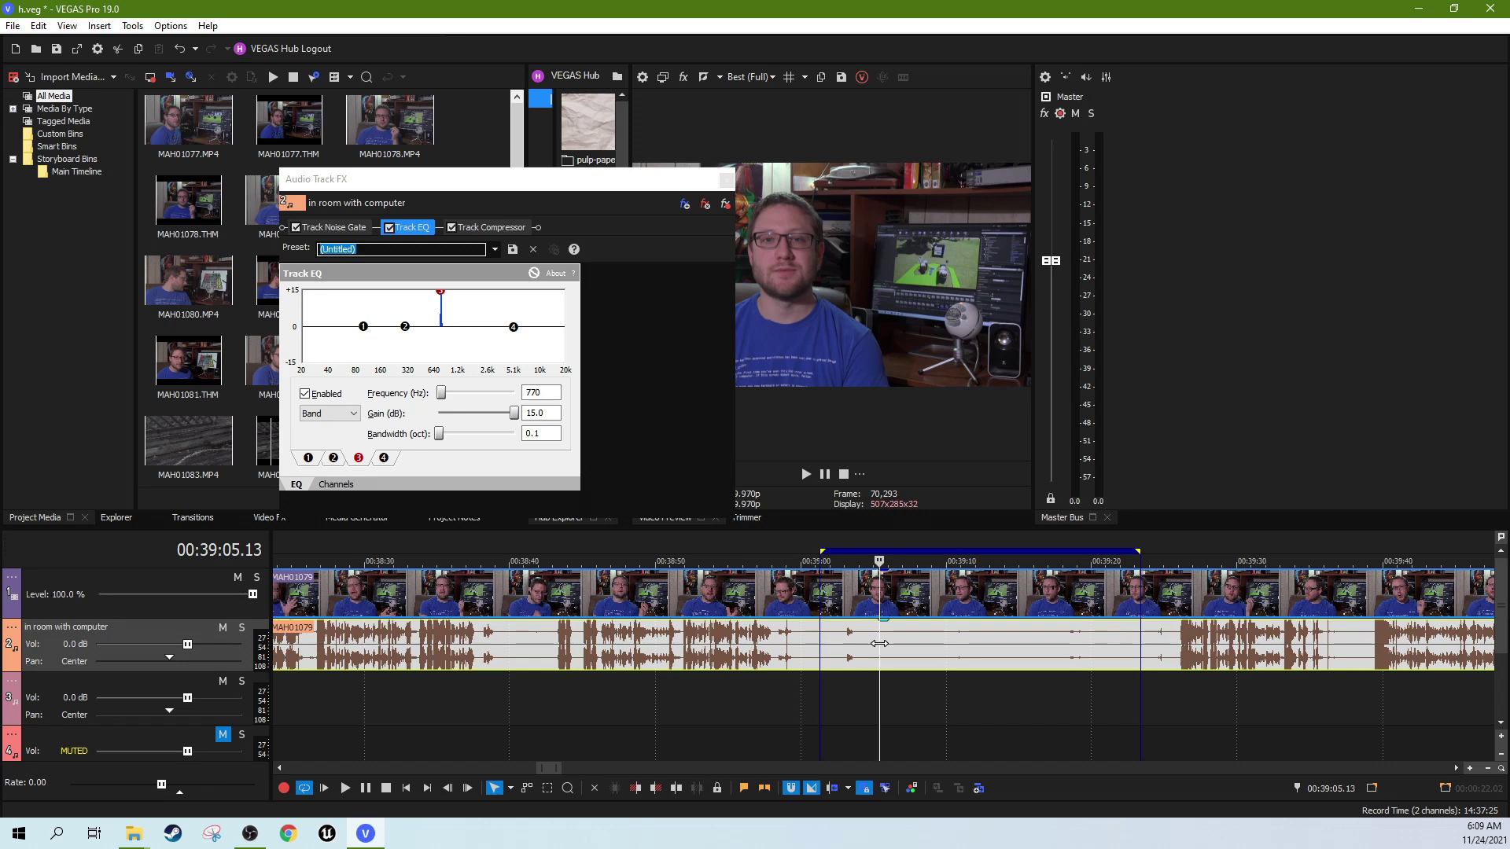
scroll(879, 643, up, 3)
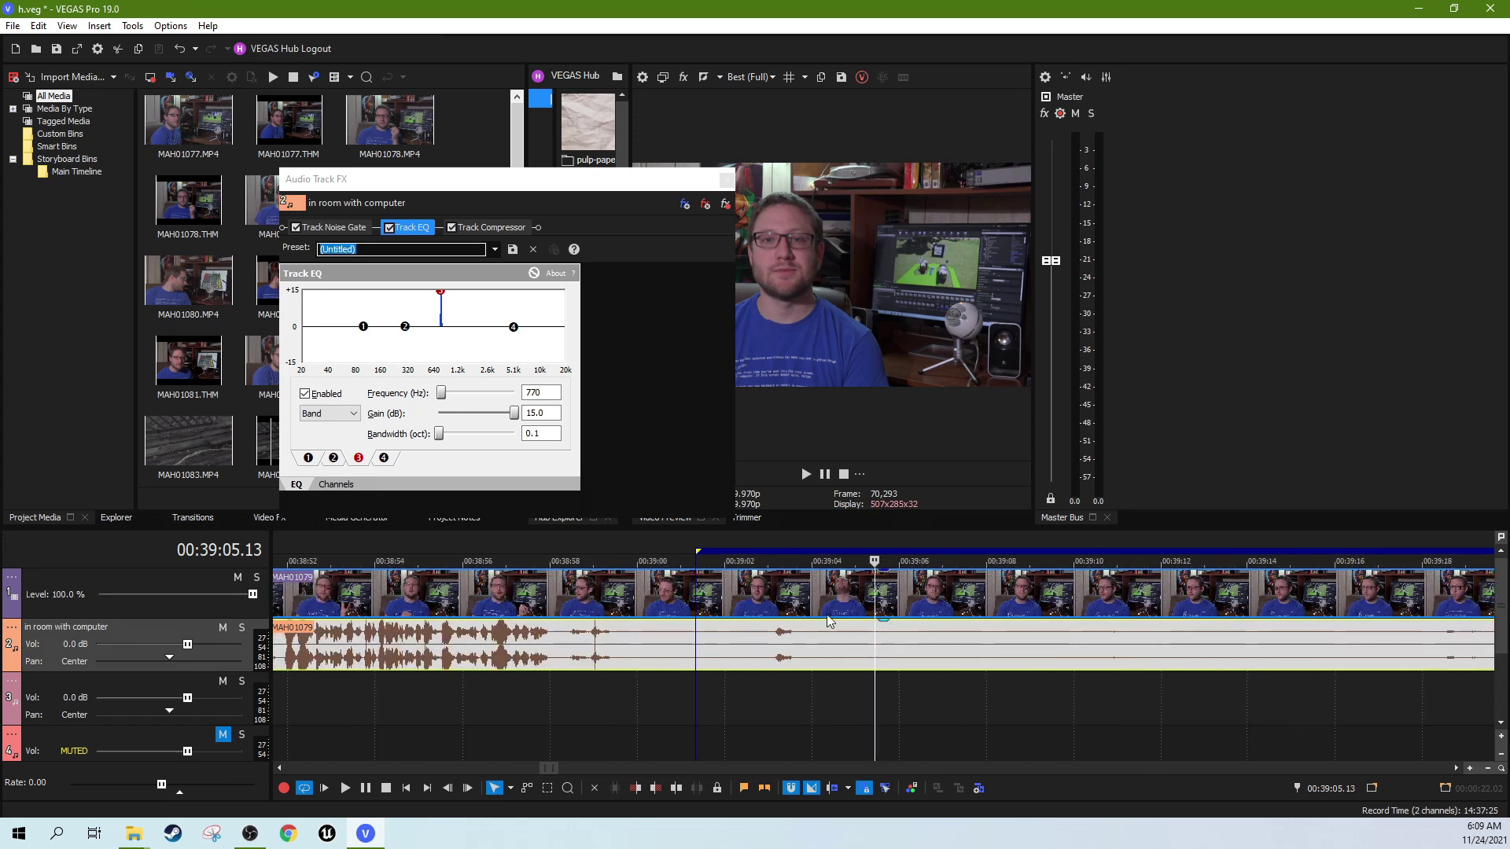
- Play briefly from 00:39:04.11, then set a loop region of about 14 seconds on the voice
click(828, 657)
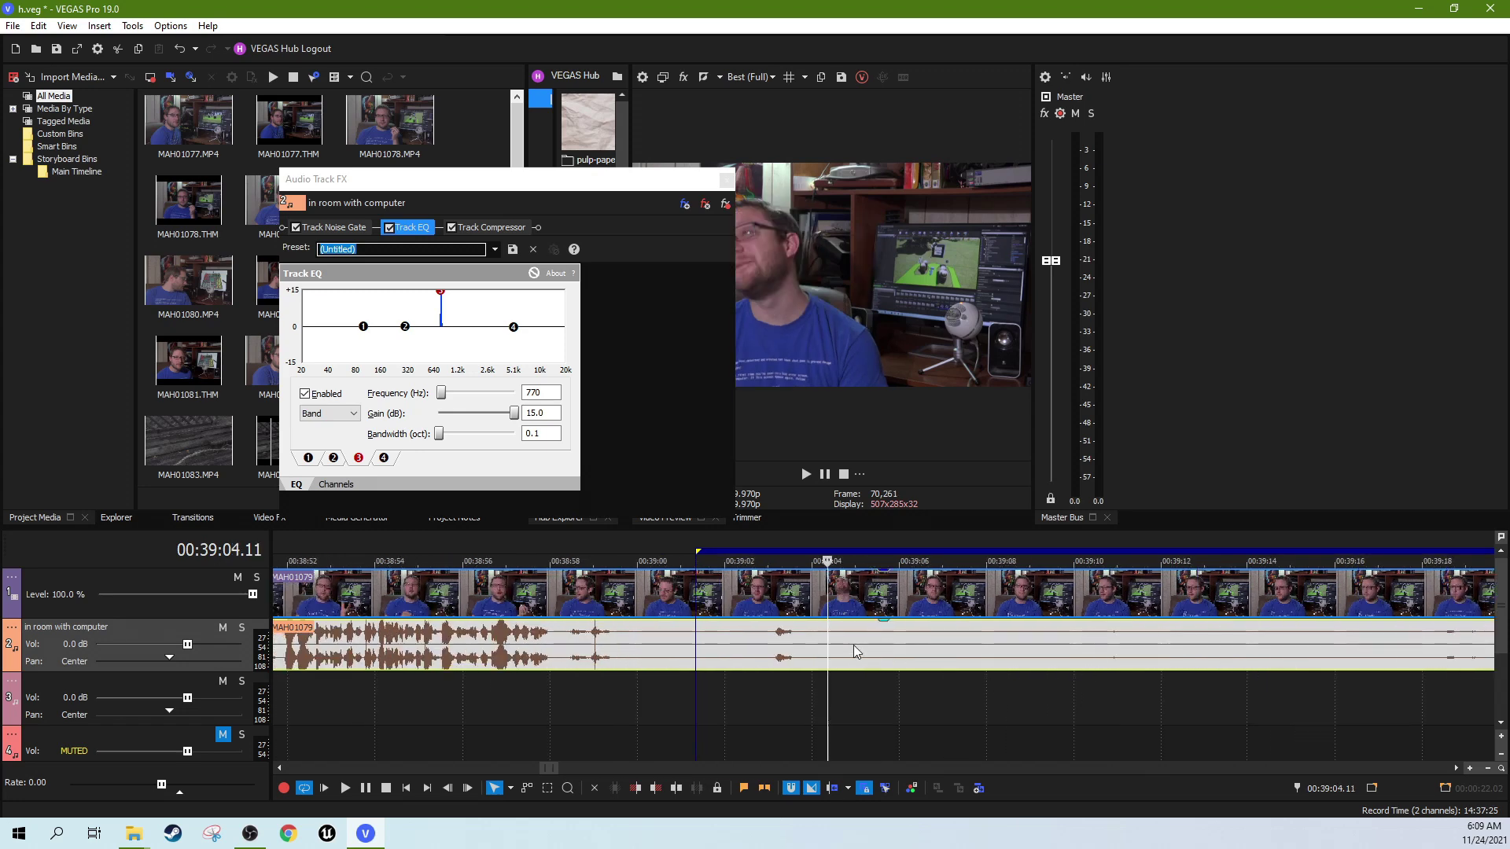
click(805, 475)
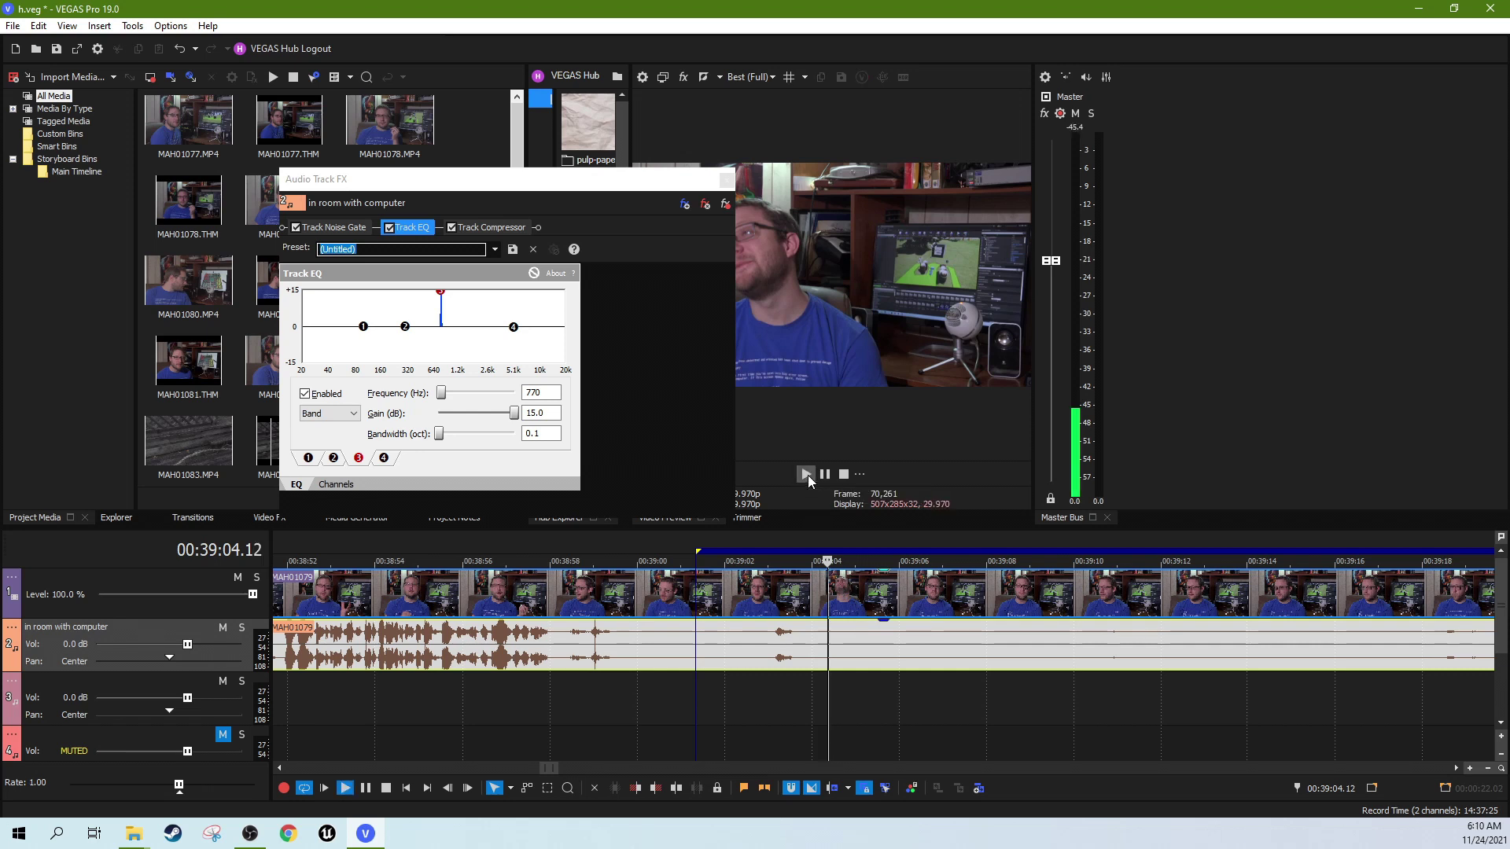
click(824, 475)
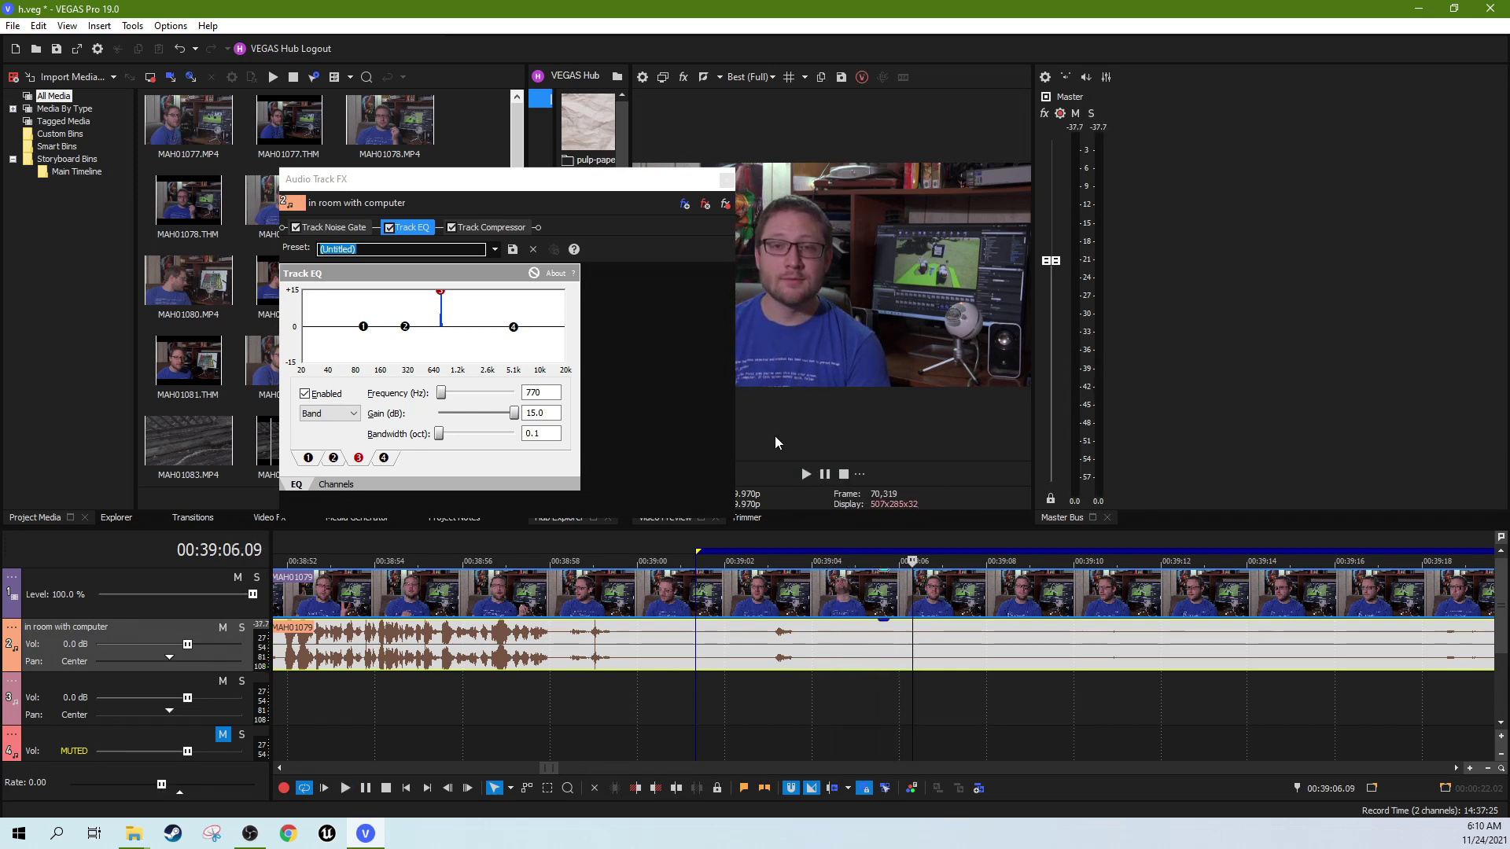
drag(434, 291, 441, 296)
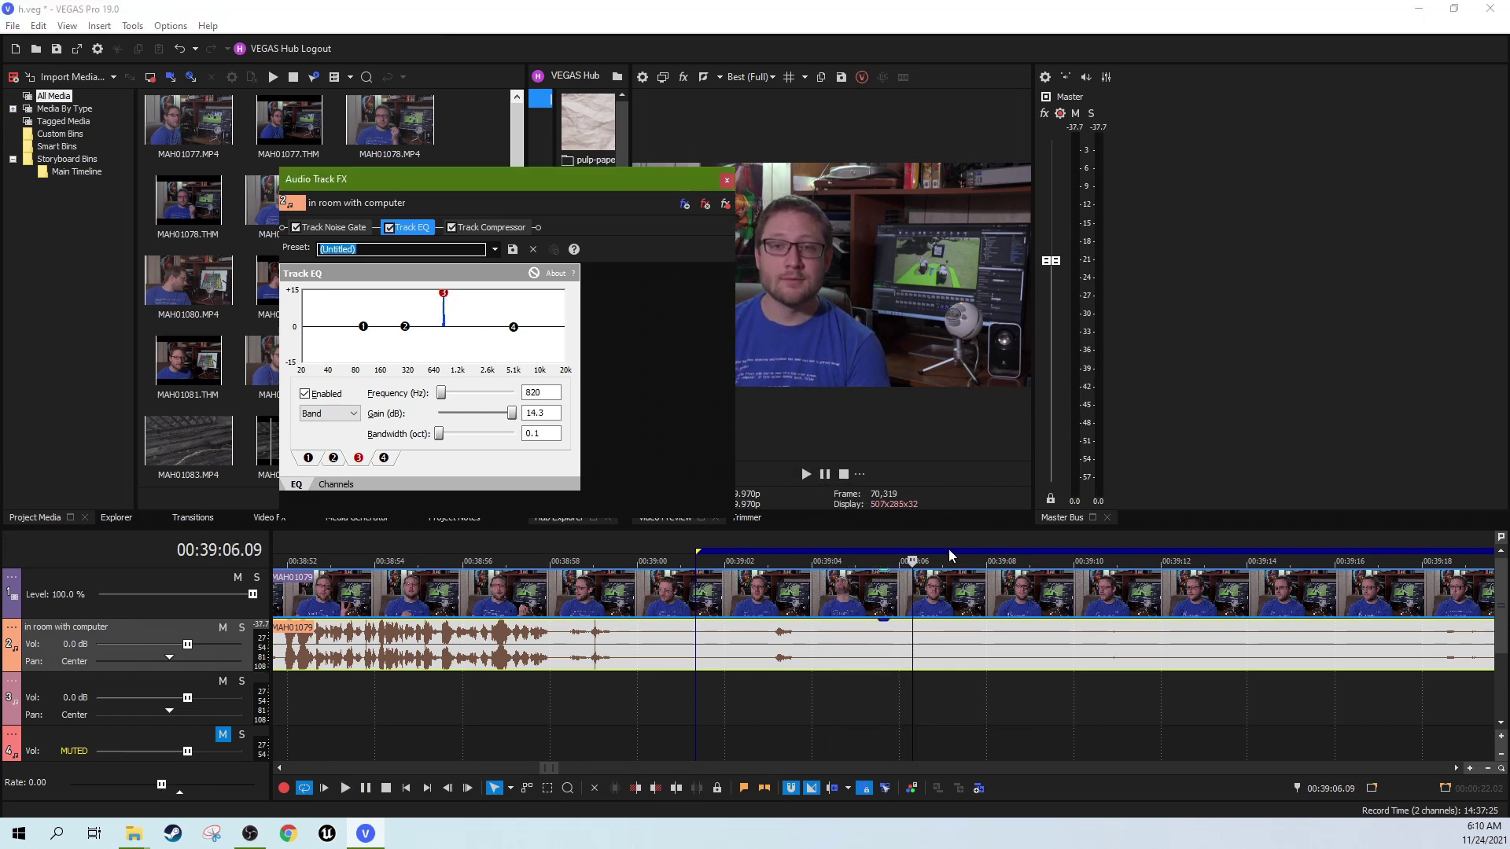
scroll(818, 605, down, 3)
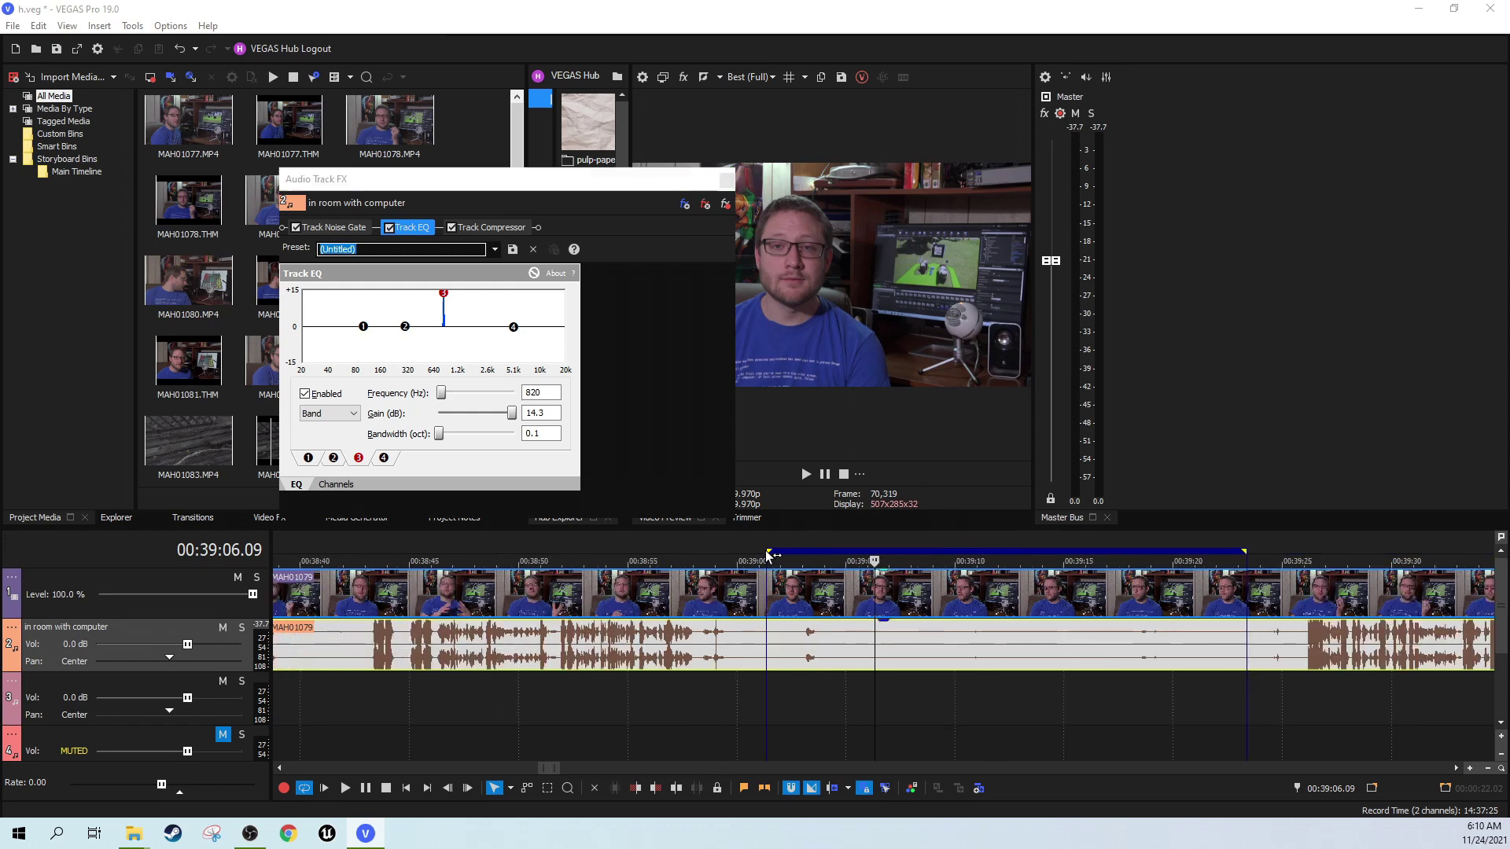
drag(768, 550, 846, 550)
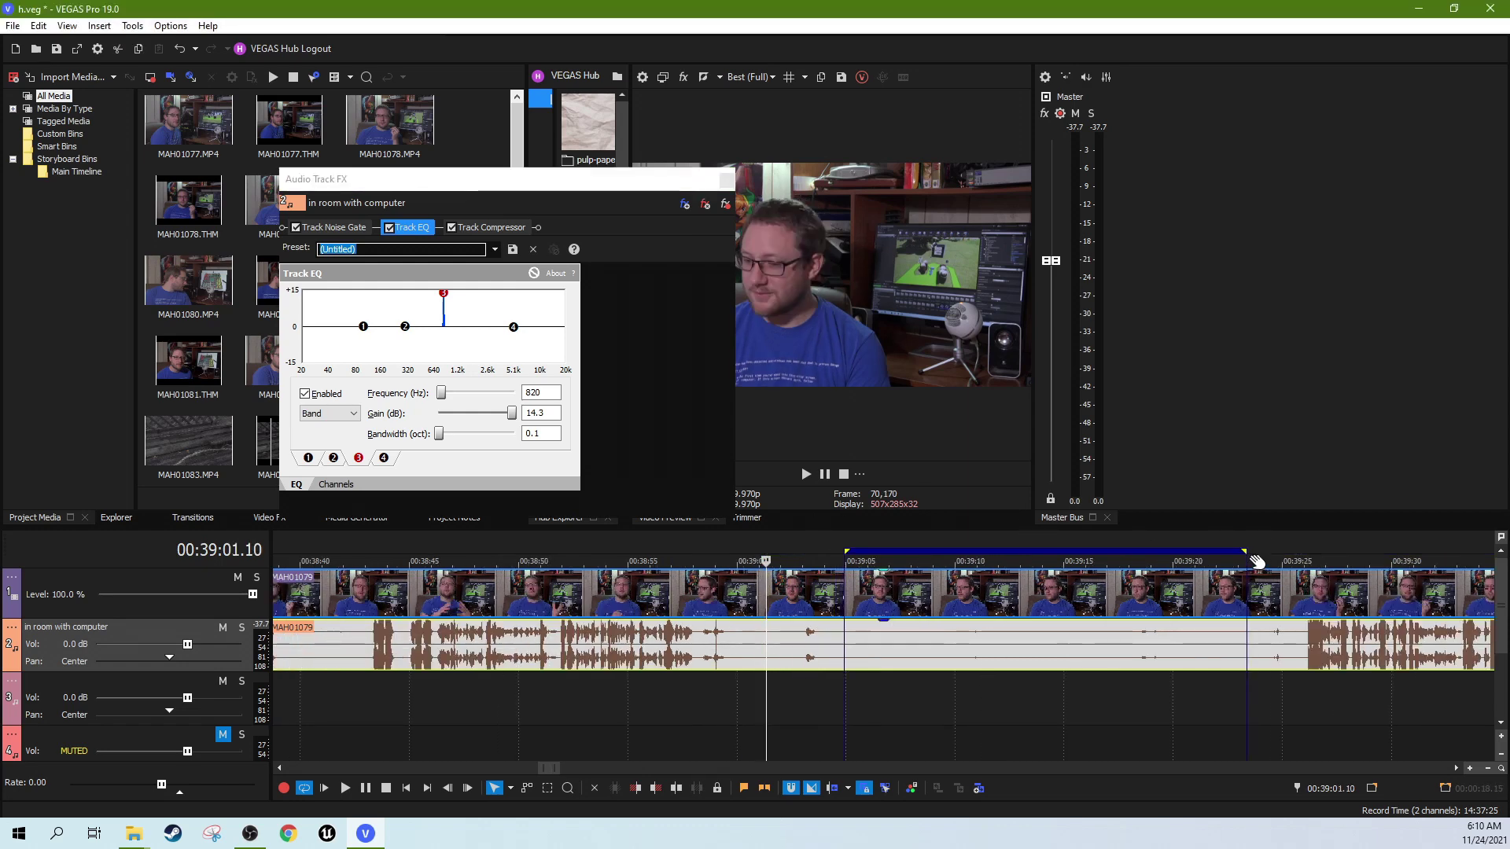
drag(1245, 550, 1122, 555)
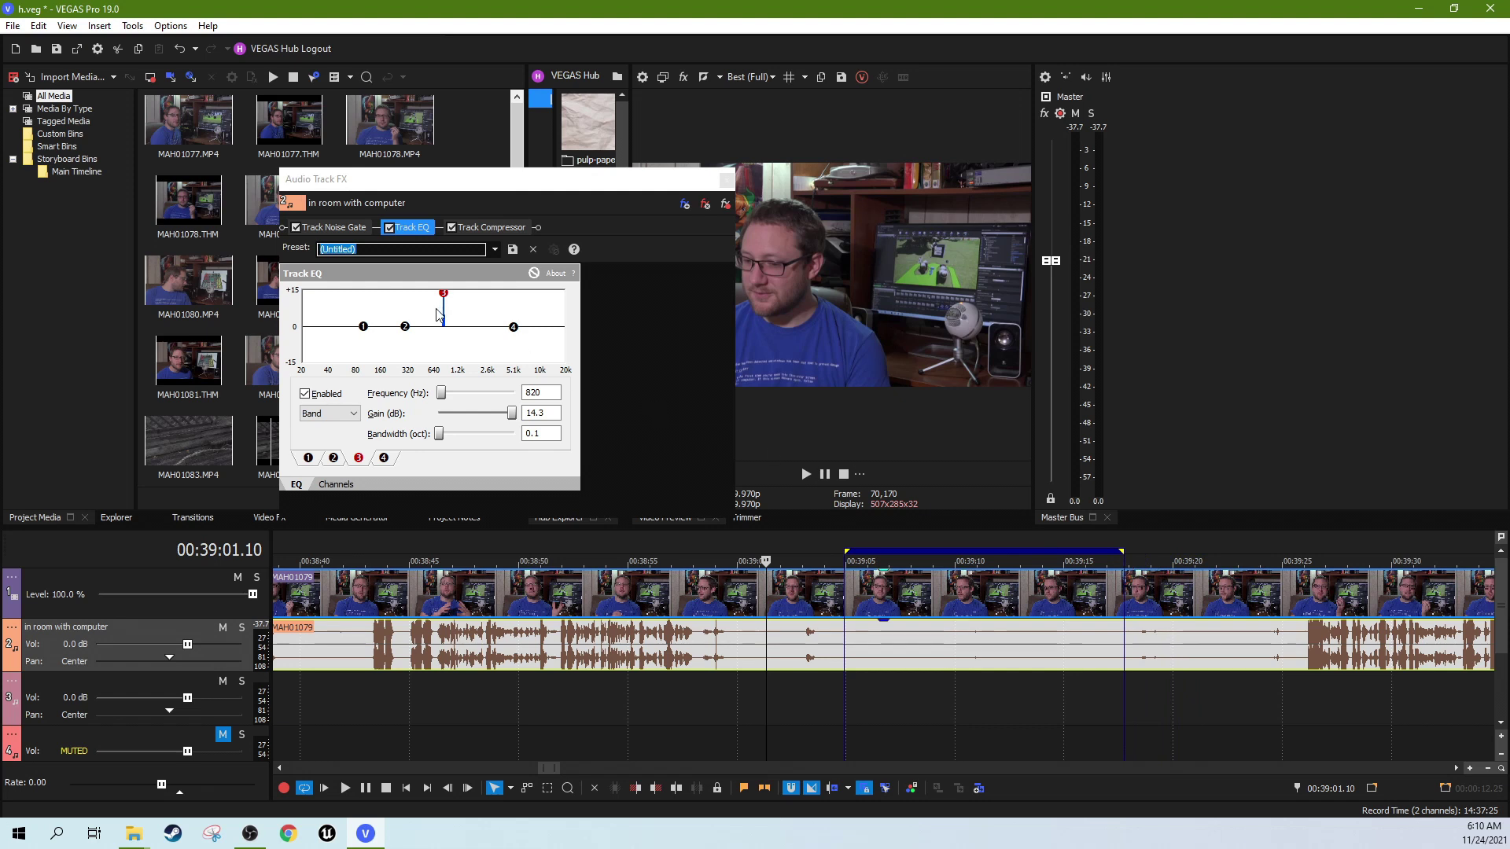
- Play the loop and sweep band 3's narrow peak up to 909 Hz to find the fan hiss
click(800, 475)
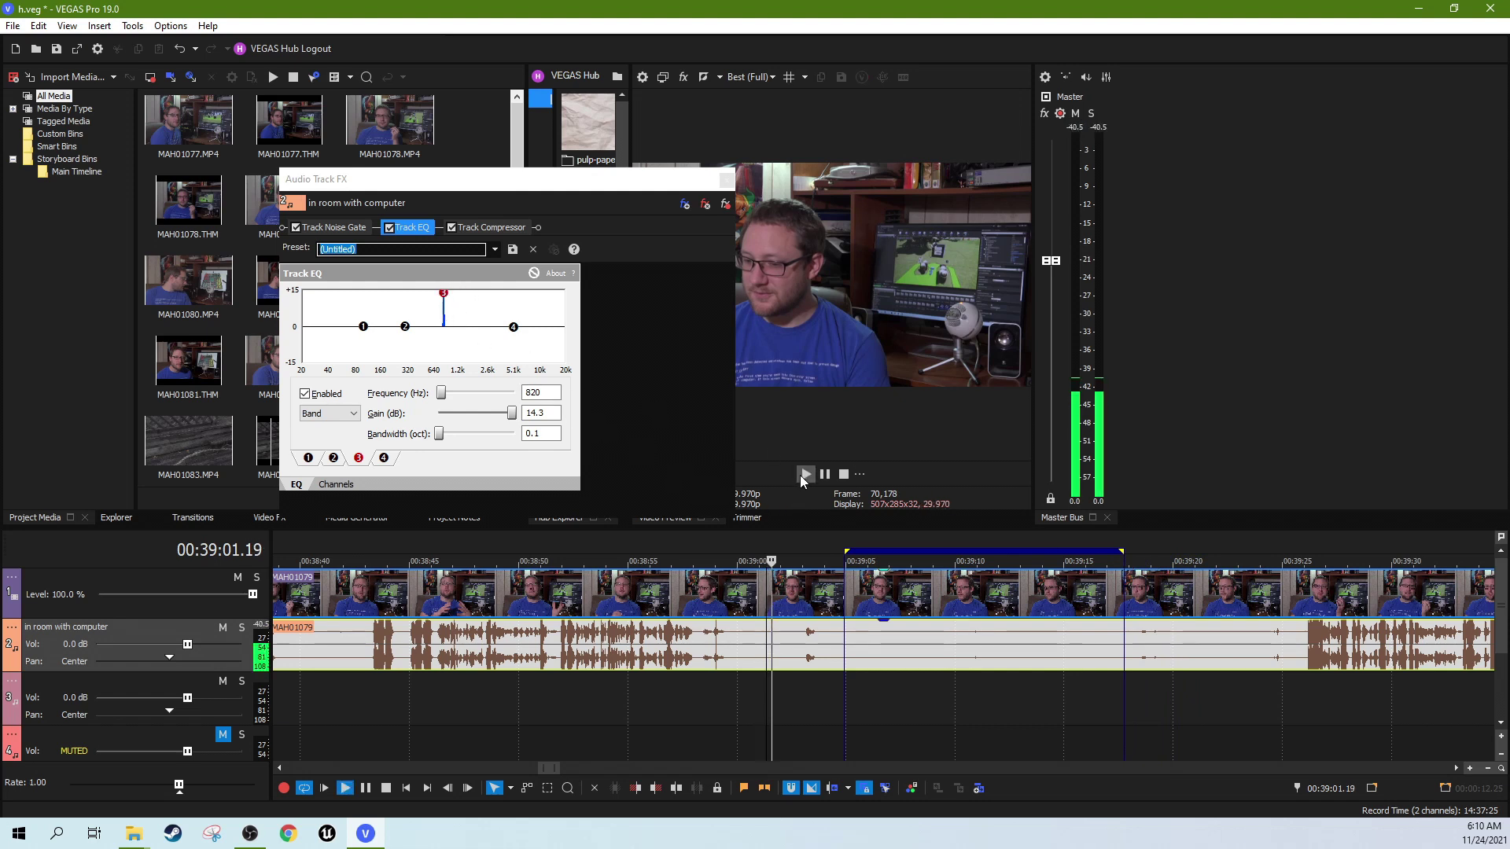
click(845, 586)
mouse_move(446, 296)
mouse_down()
mouse_move(564, 290)
mouse_move(305, 286)
mouse_move(450, 278)
mouse_up()
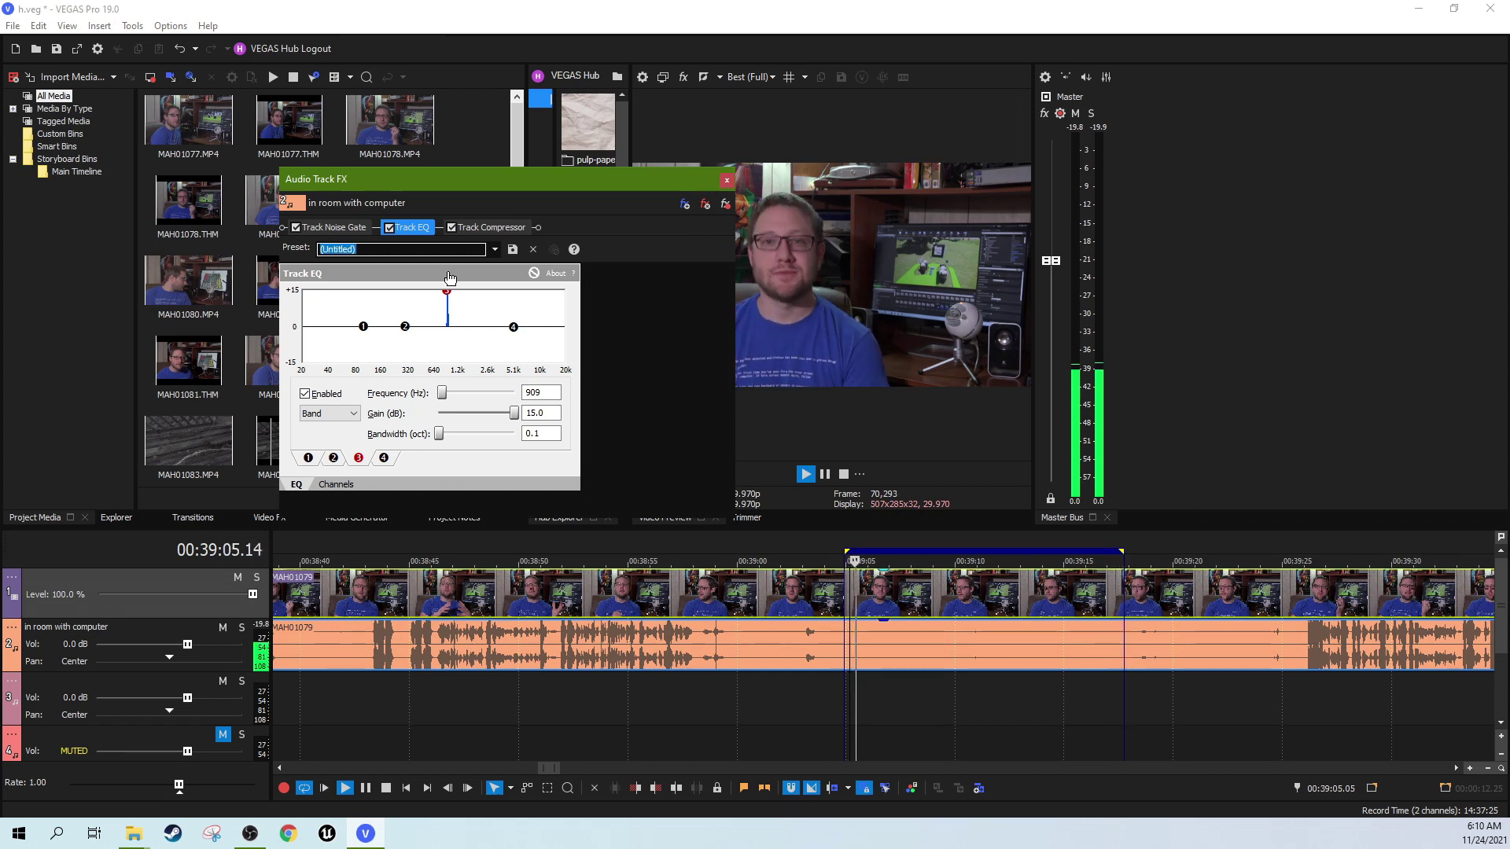
click(825, 476)
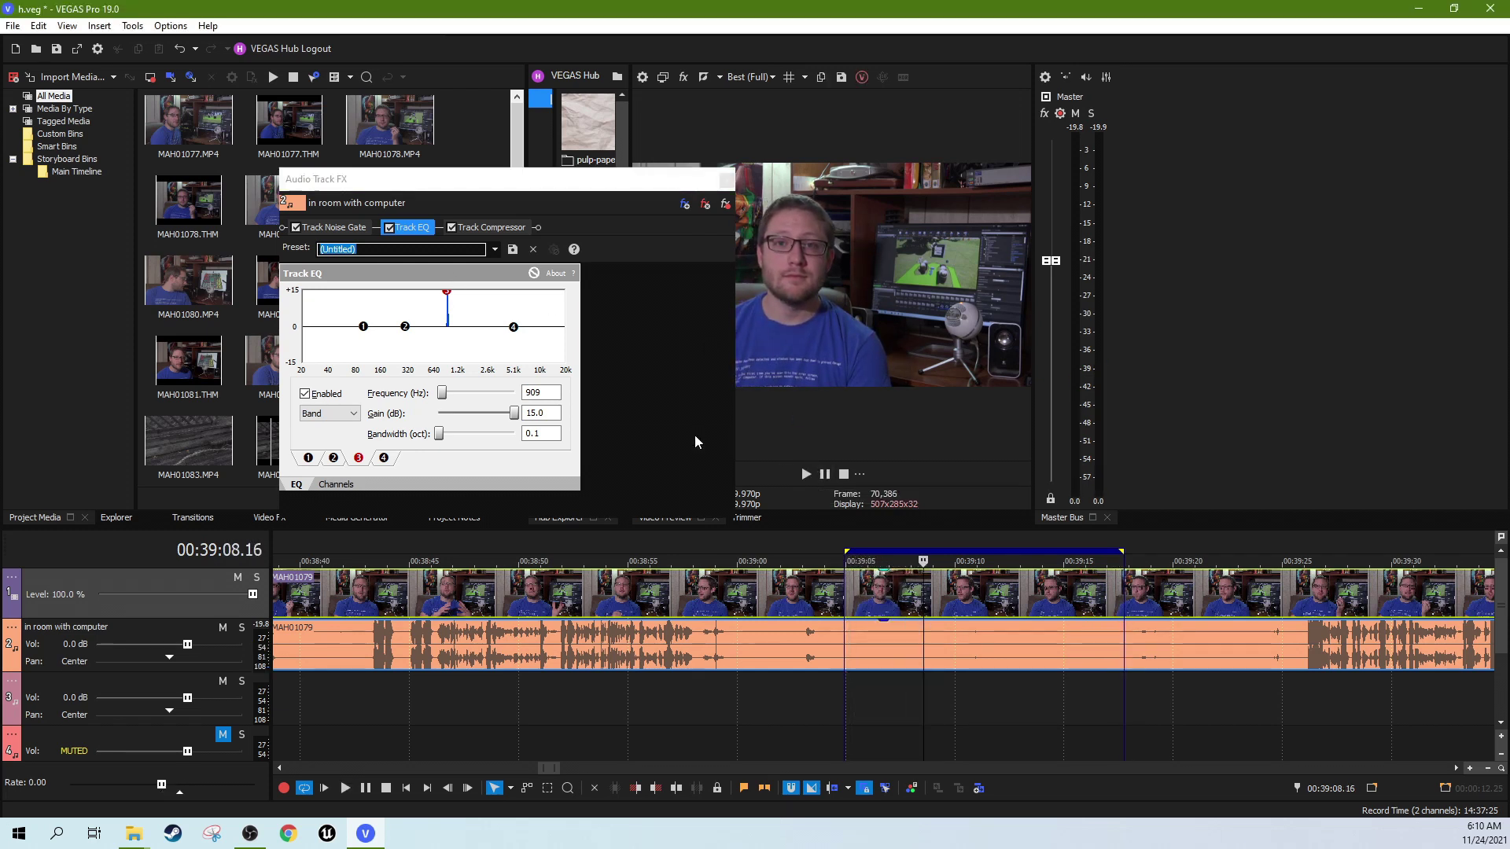
- Cut band 3 at 909 Hz to -Inf dB with 0.2-octave width, replay the loop, then bypass the EQ
click(441, 438)
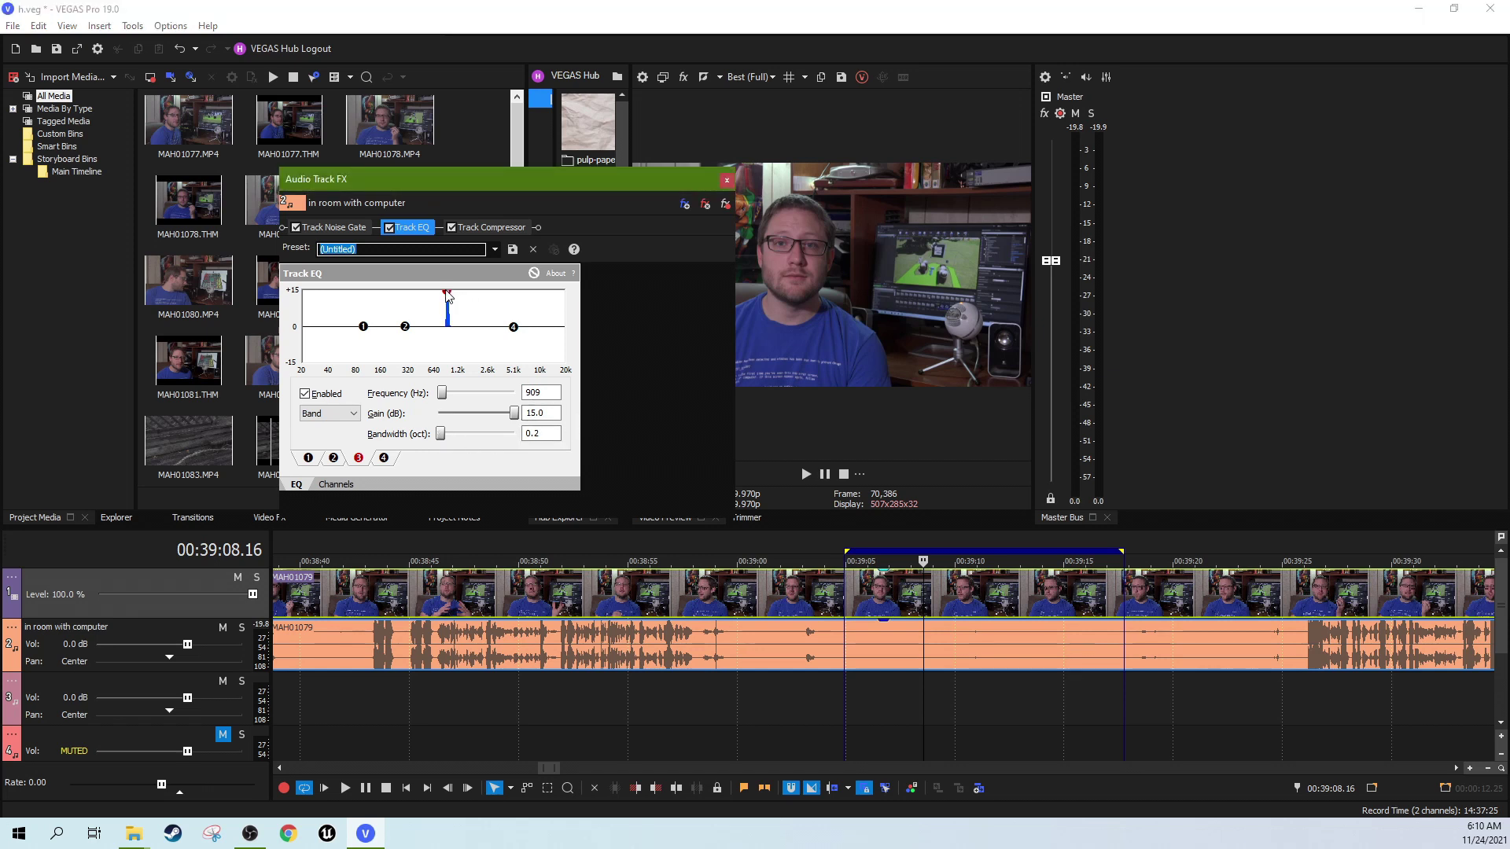
drag(448, 296, 450, 377)
click(838, 597)
click(806, 474)
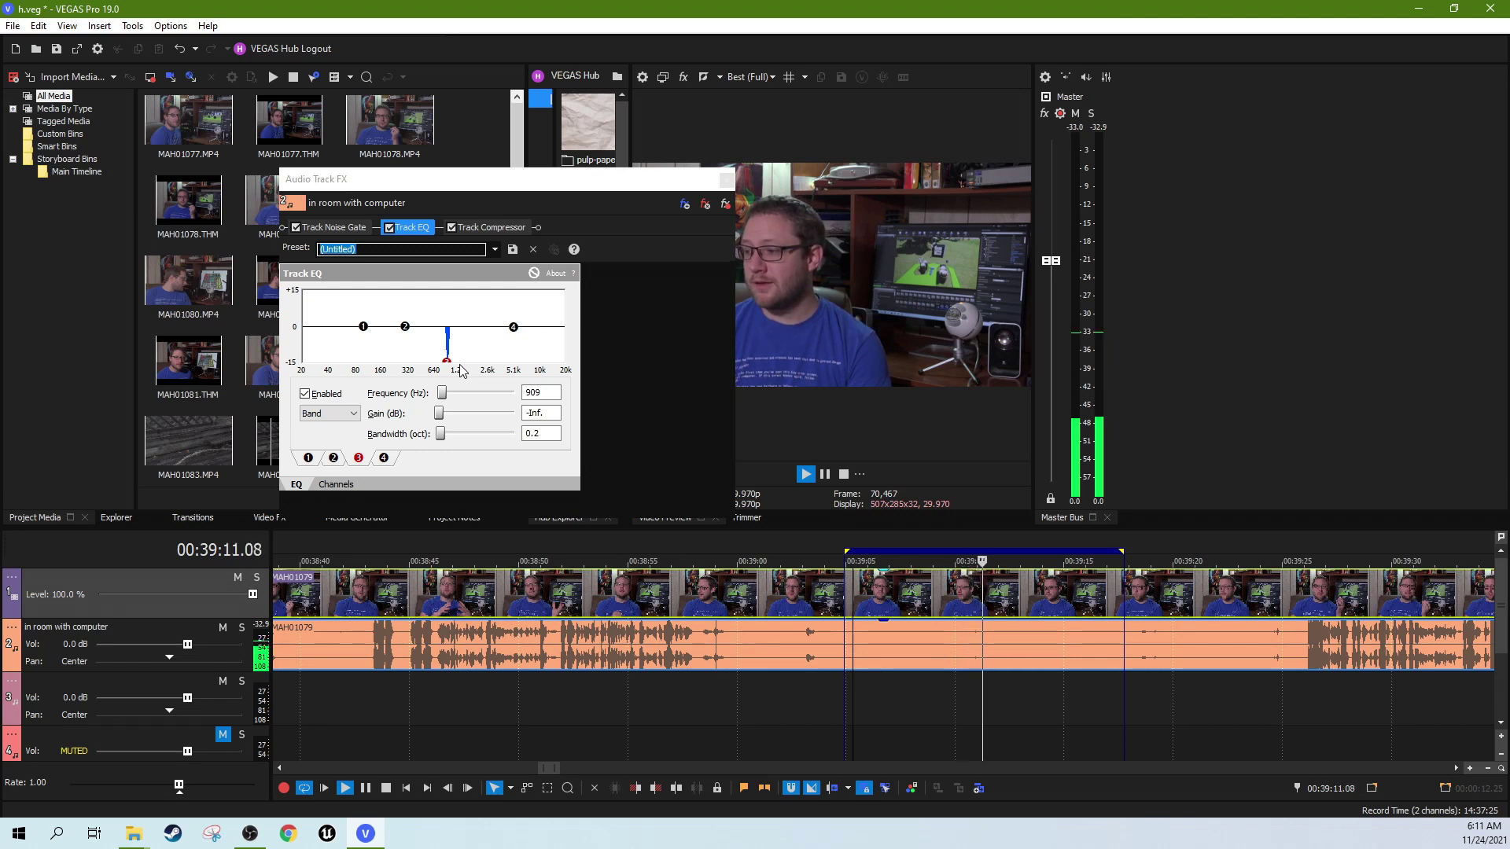
click(388, 228)
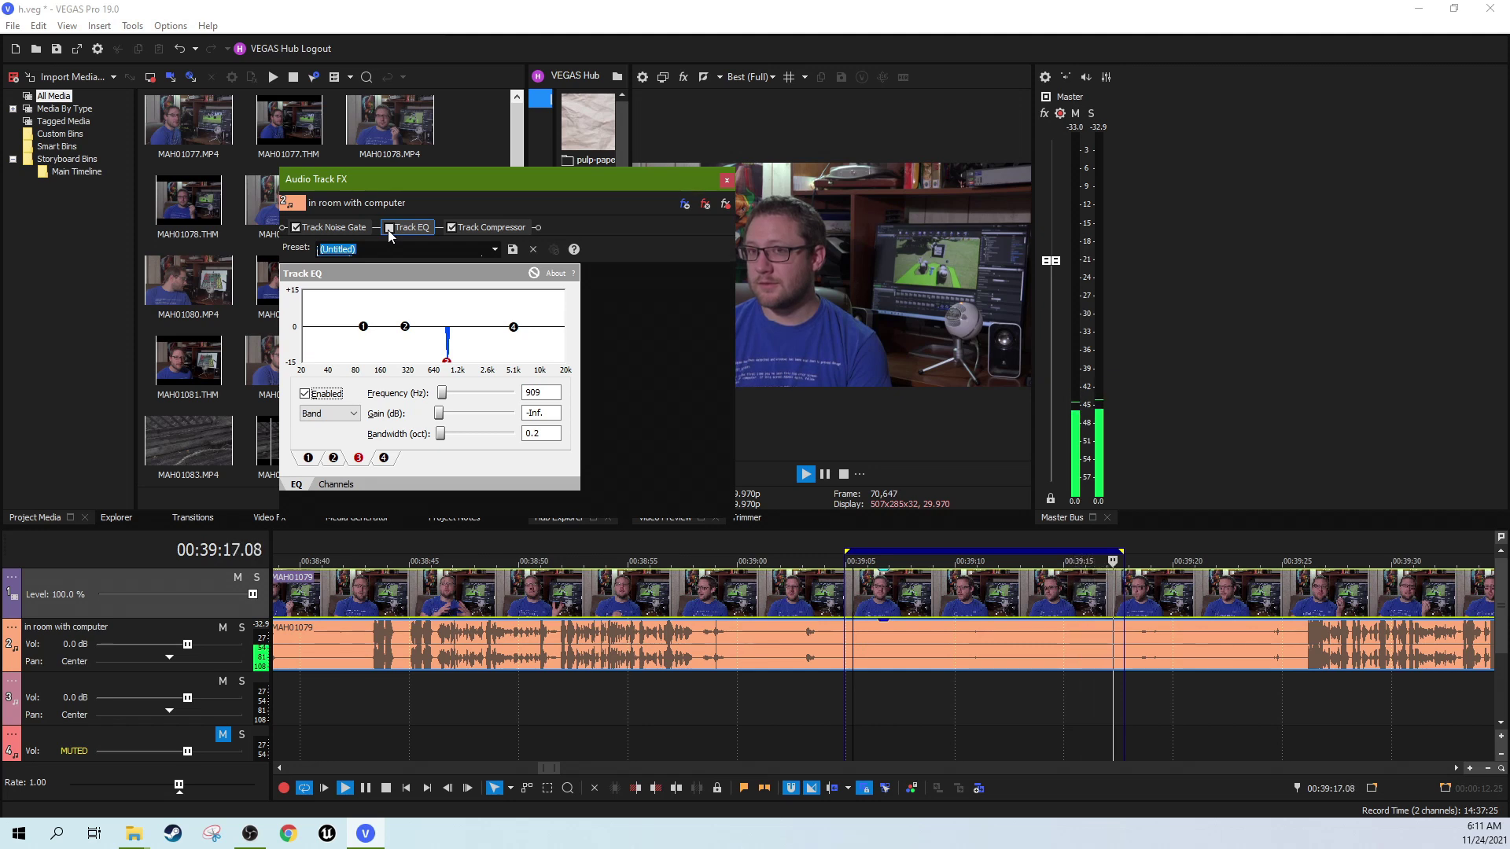
- Re-enable the Track EQ and widen the band-3 notch to 0.4 octave
click(388, 228)
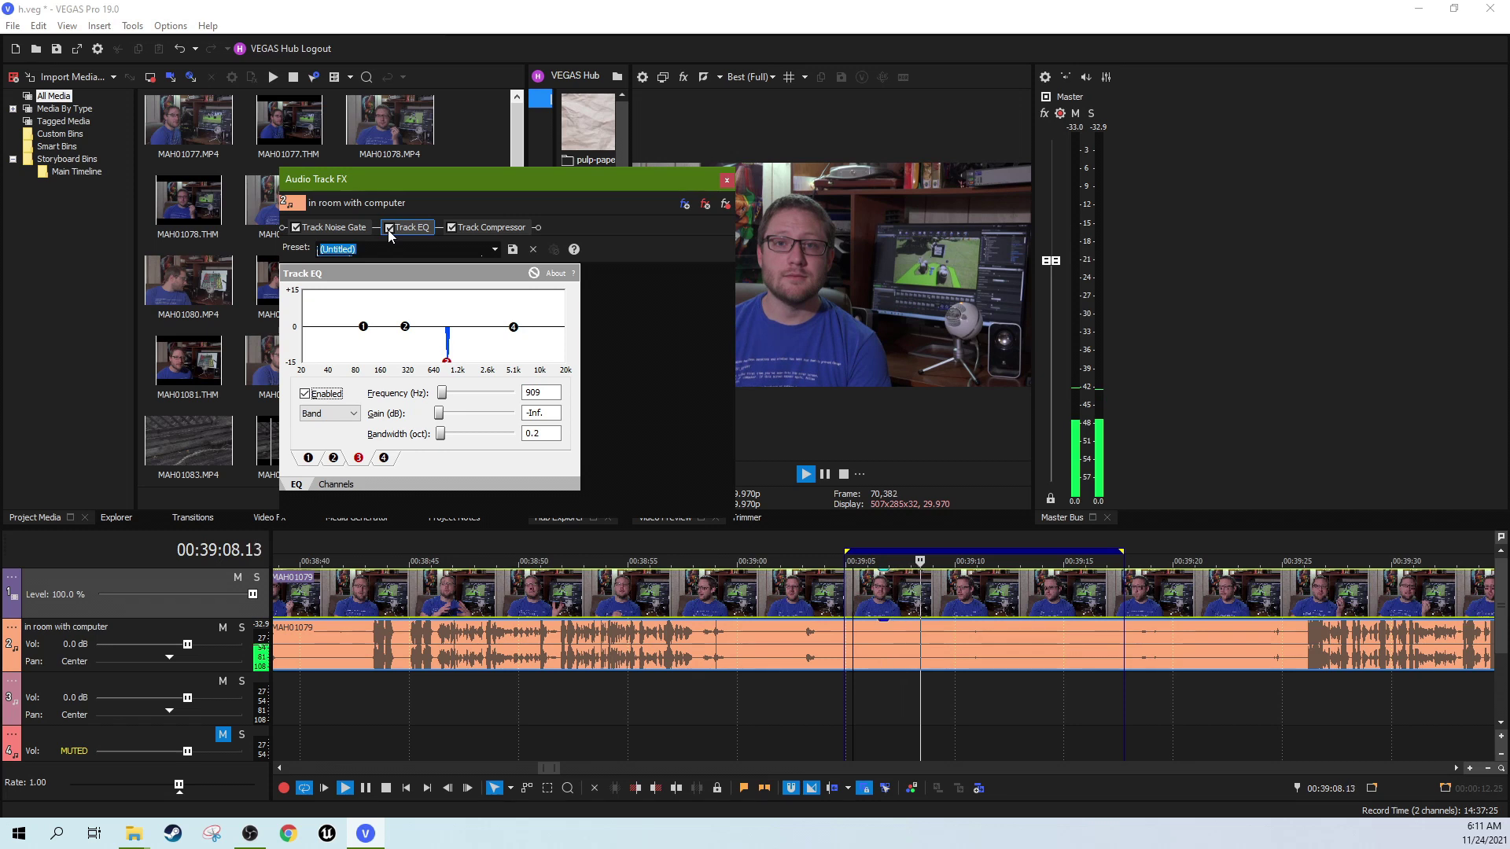
click(388, 230)
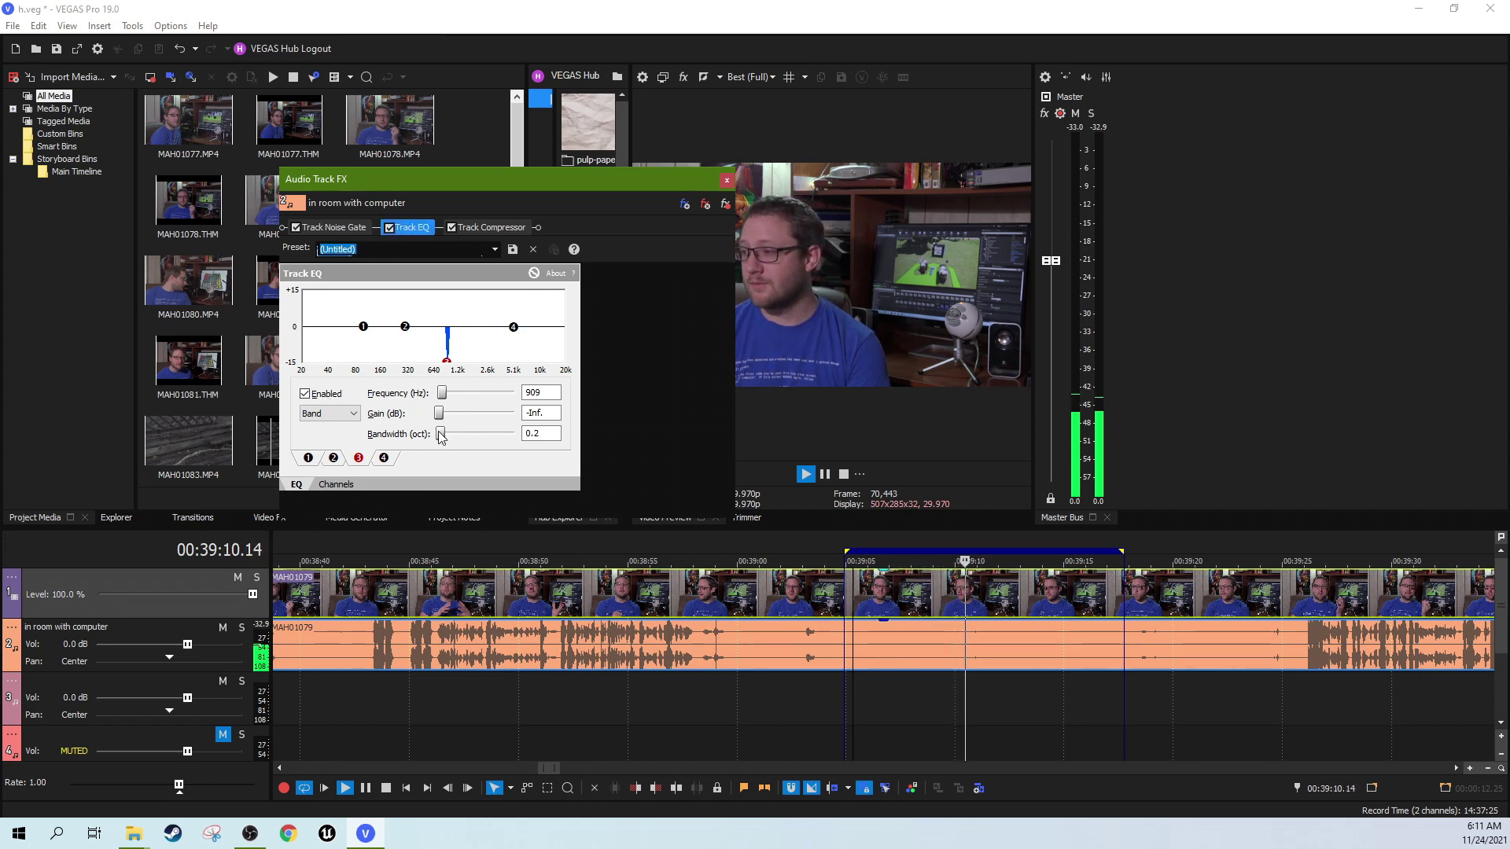
drag(441, 437, 446, 437)
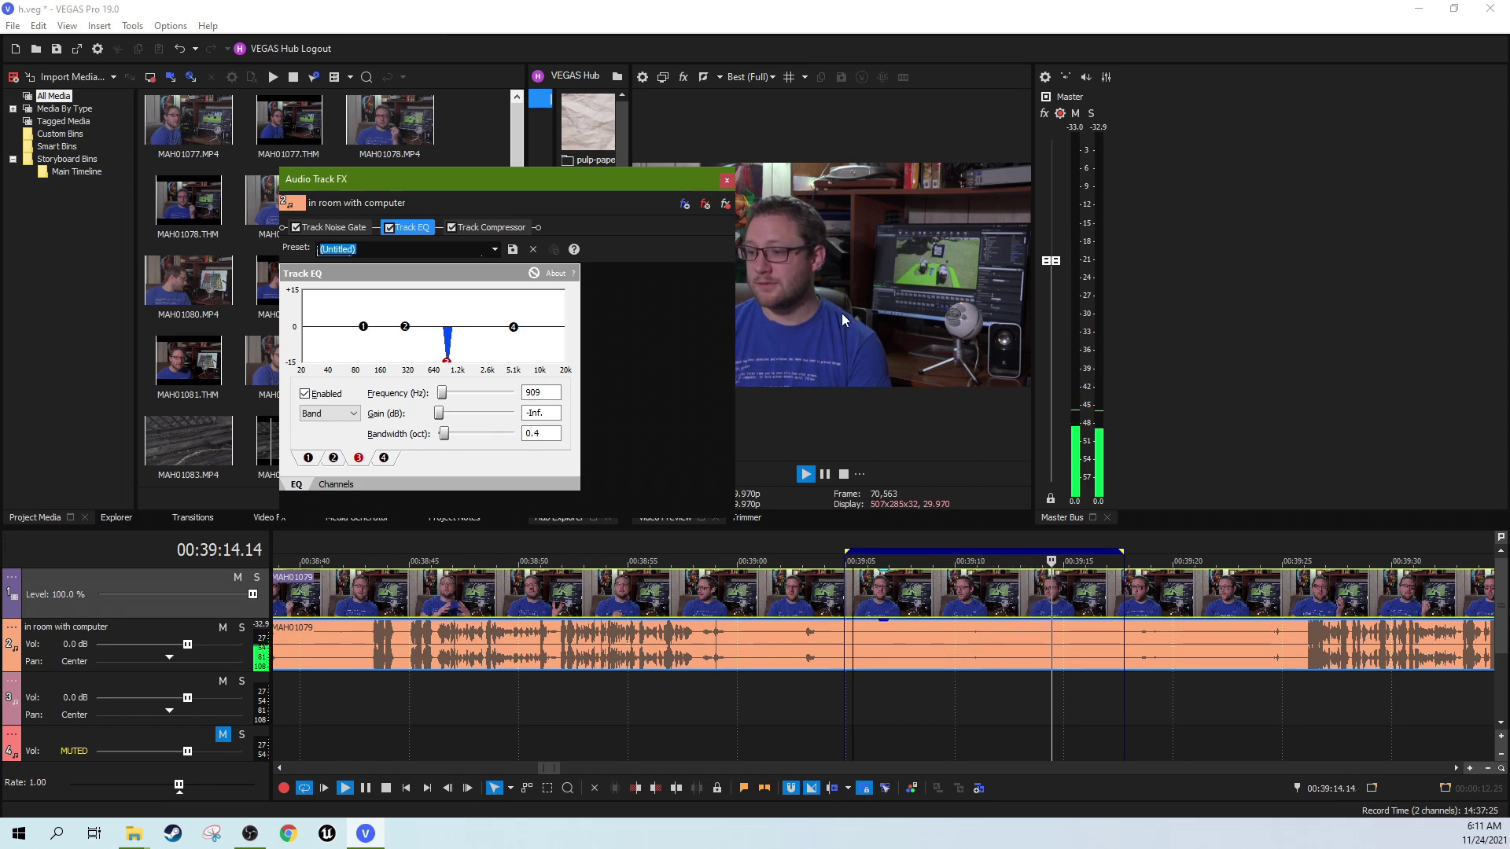
- Move the edit point to 00:39:07.05, reselect Track EQ, and close the Audio Track FX window
click(857, 596)
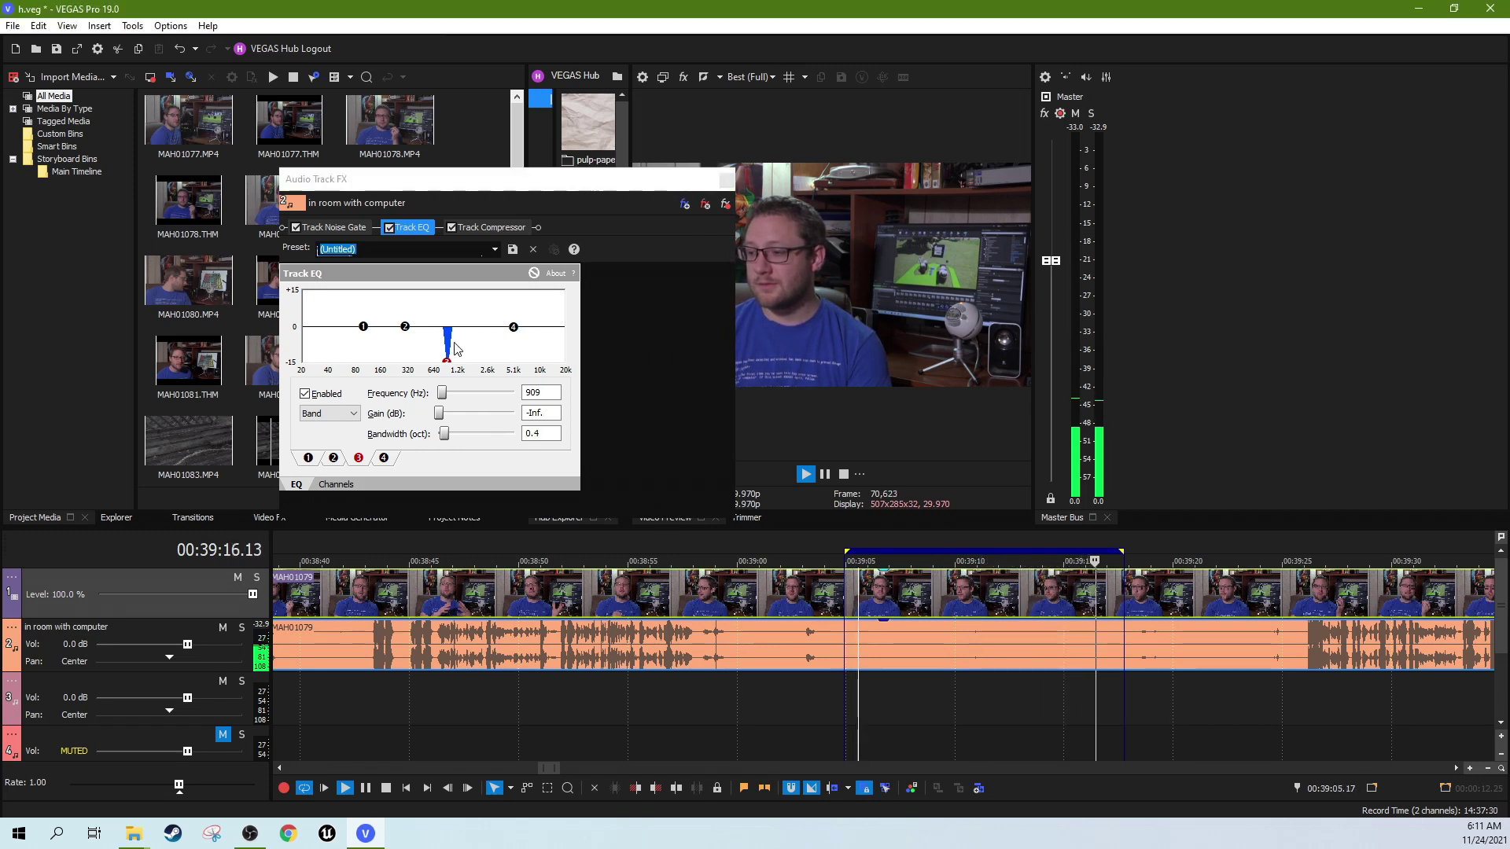
click(894, 590)
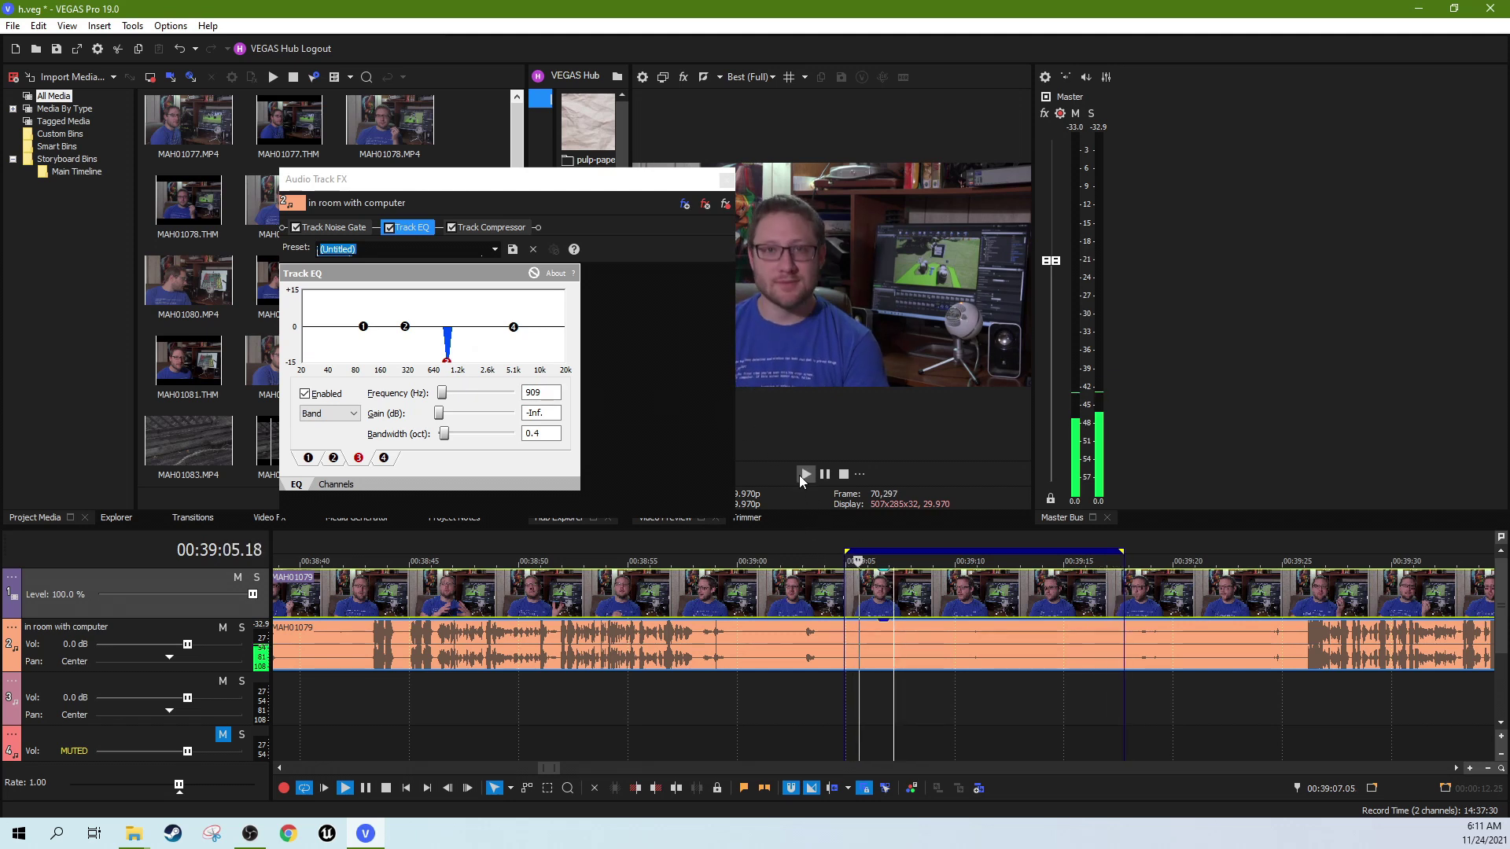
click(393, 228)
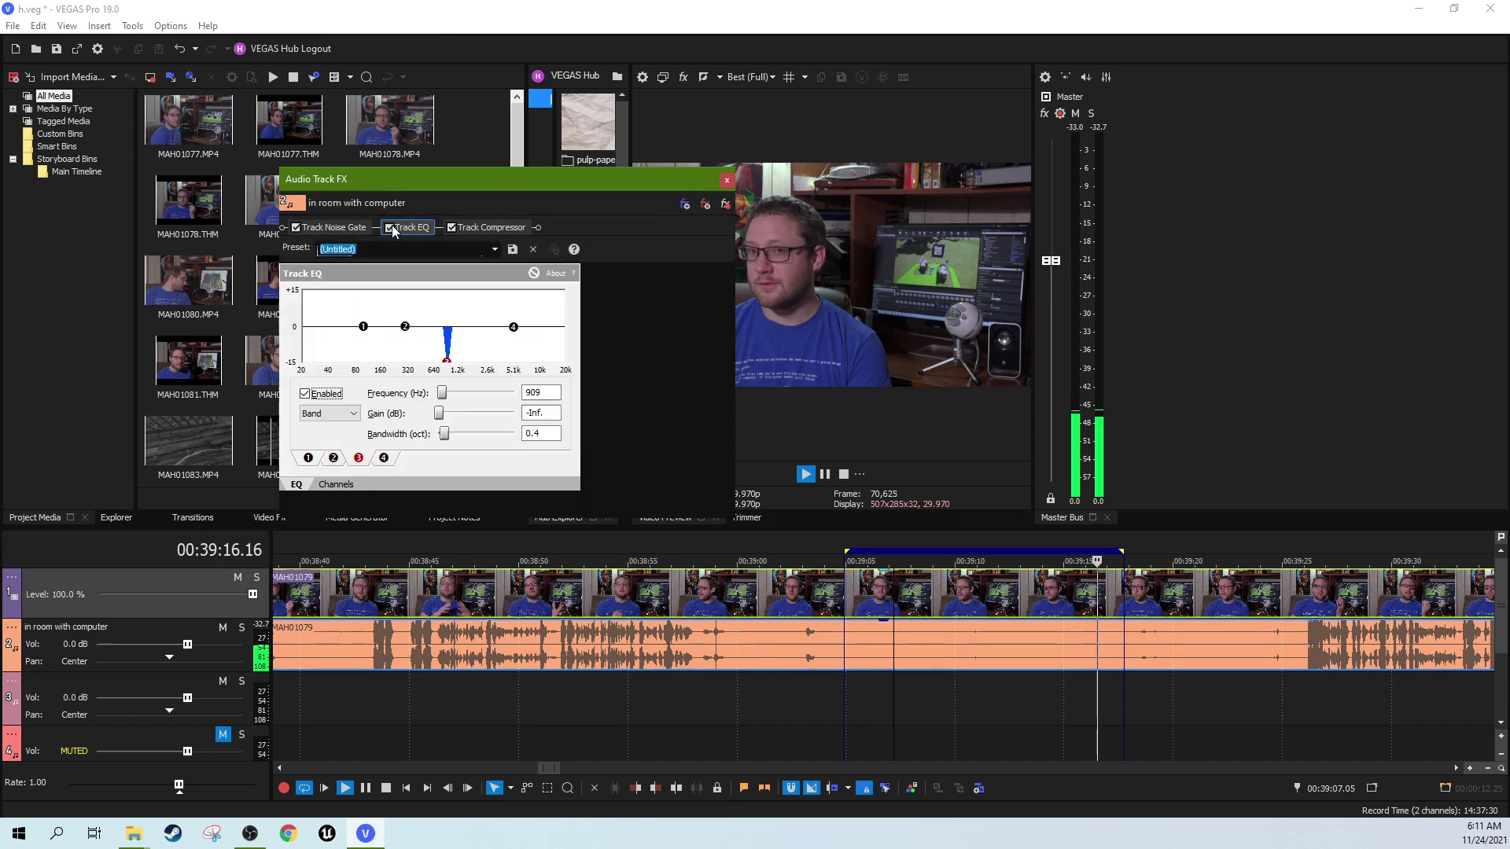
click(392, 227)
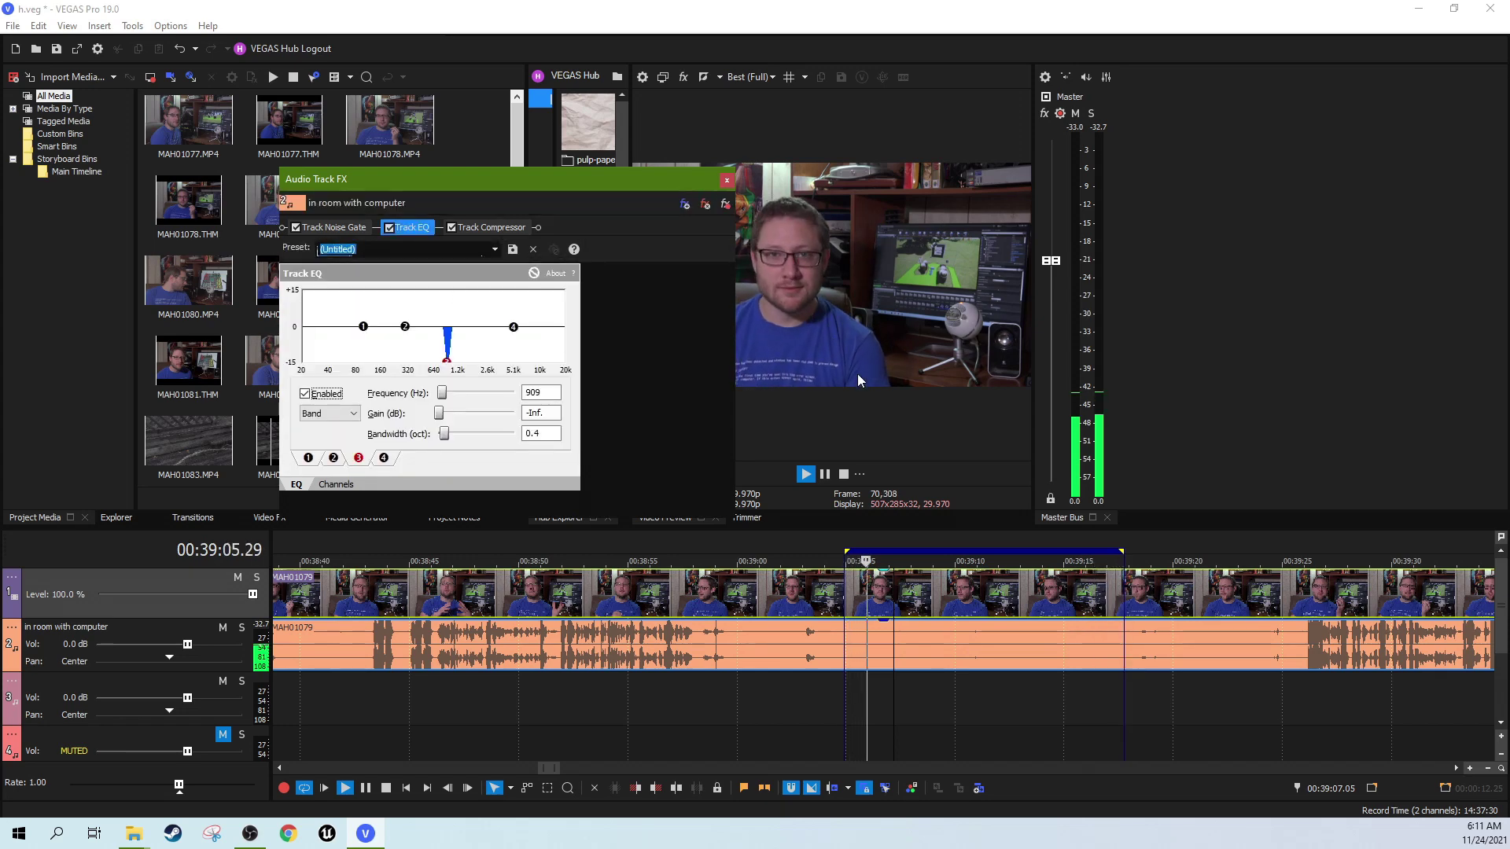
click(727, 180)
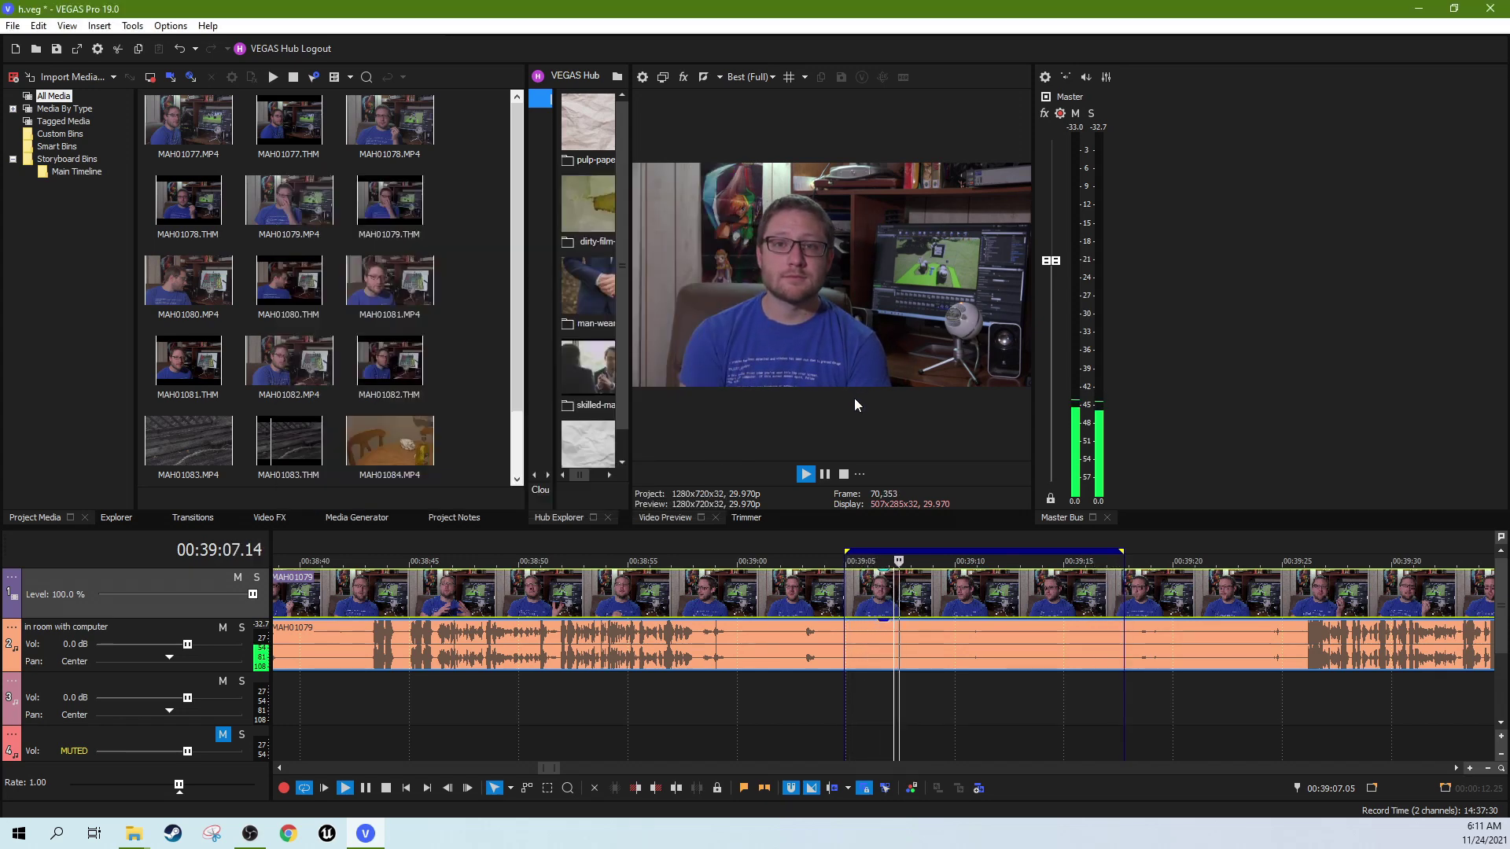
- Pause playback and reopen the voice track's Track FX, still showing the 909 Hz 0.4-octave notch
click(825, 472)
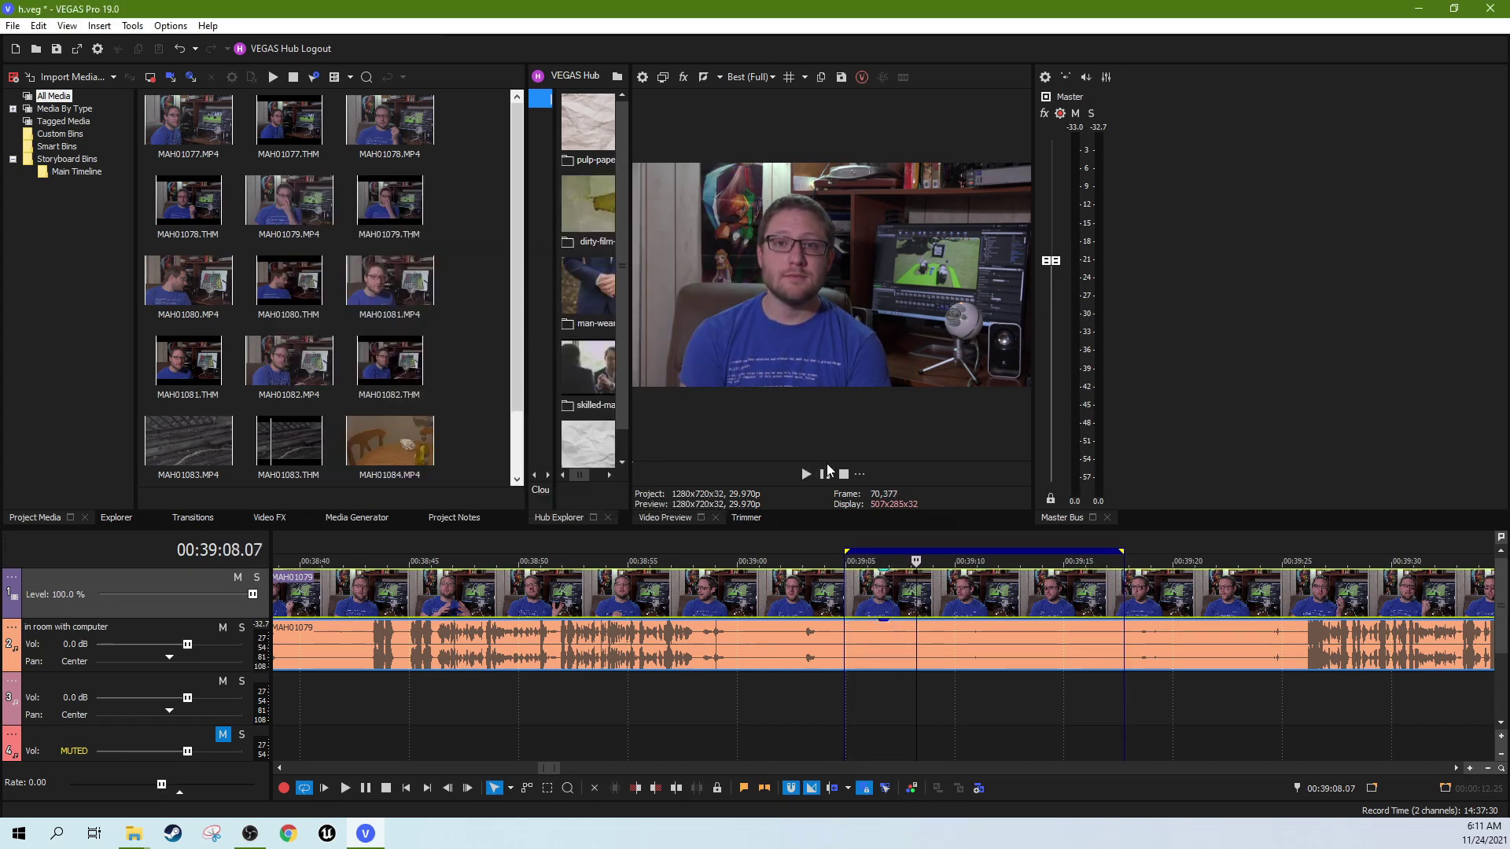
right_click(23, 640)
click(47, 535)
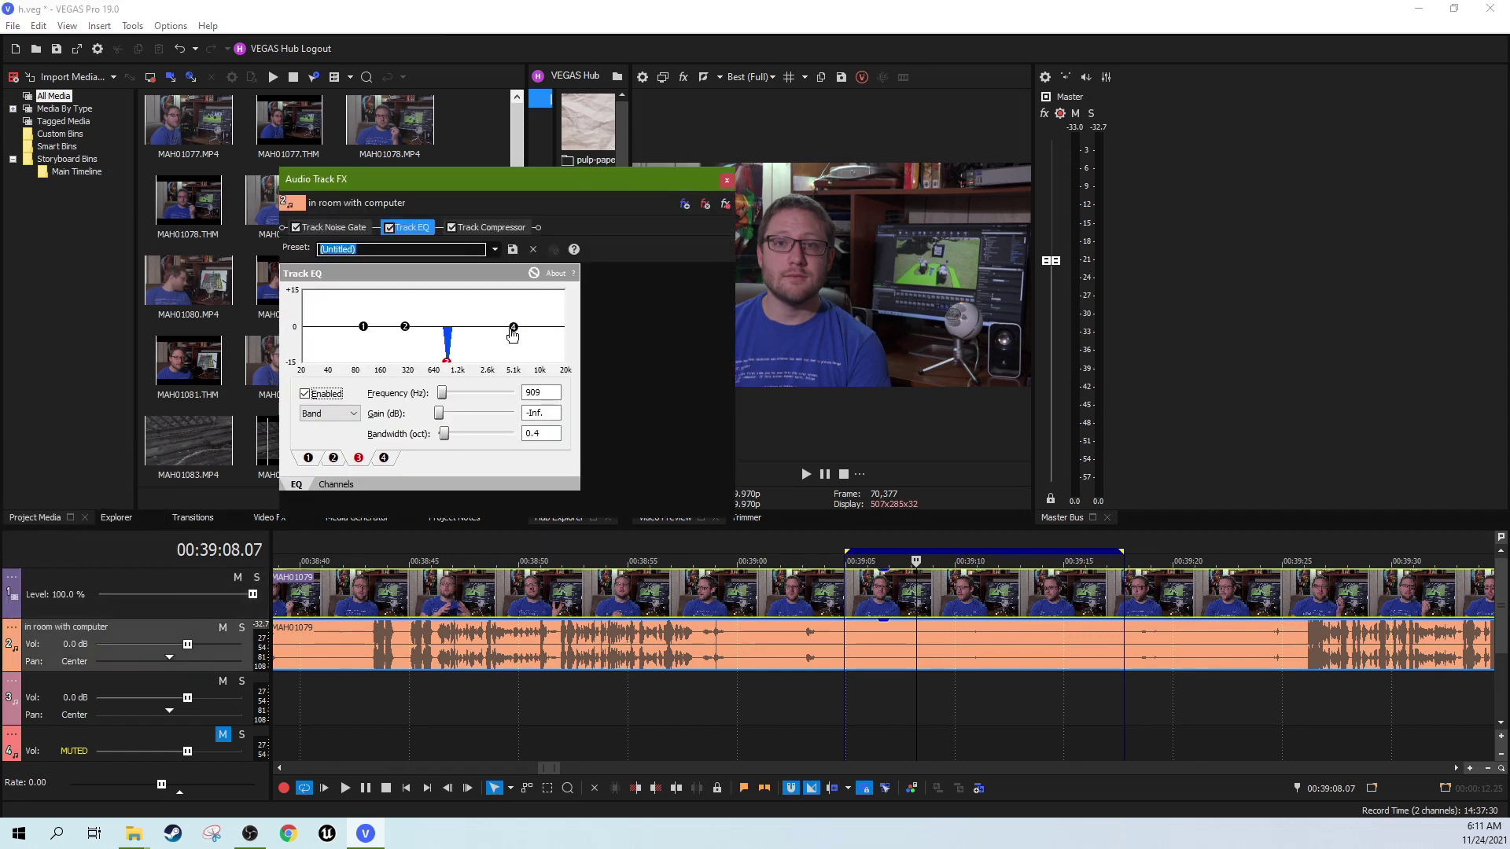